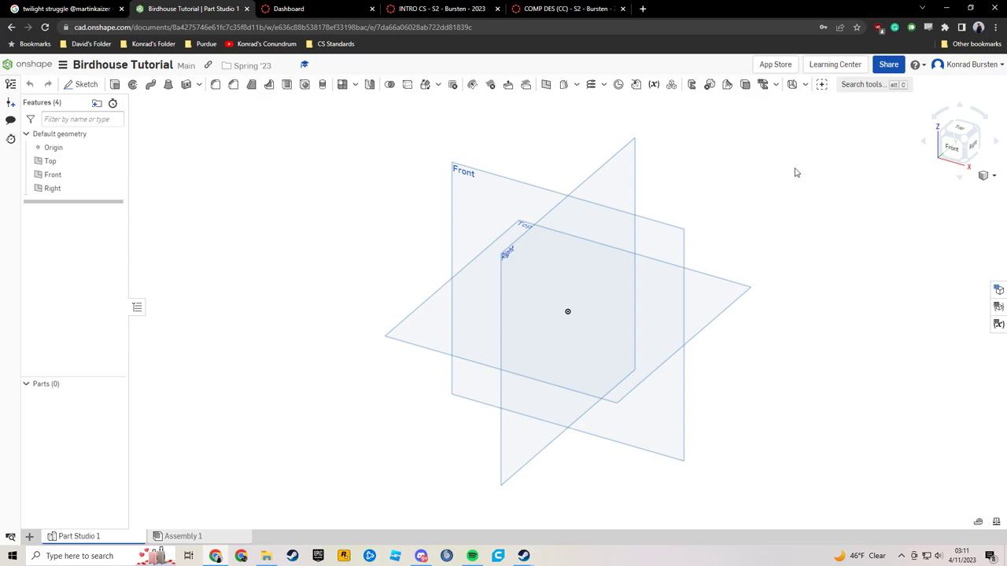
Start a sketch on the Front plane and draw a rectangle about 5.3 by 7.6 in, its base on the horizontal axis and spanning the origin.
{"action": "left_click", "coordinate": [665, 245]}
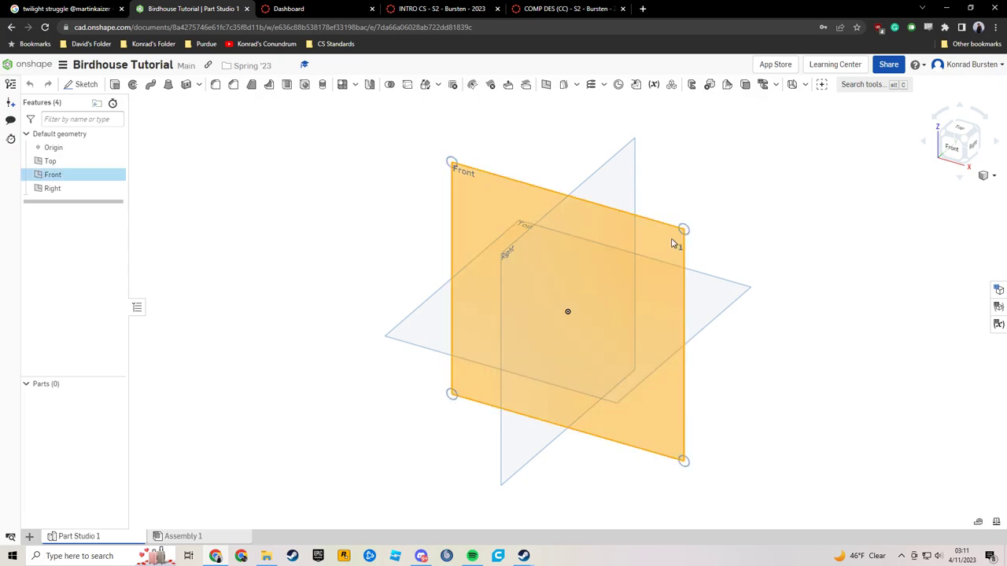
{"action": "left_click", "coordinate": [87, 85]}
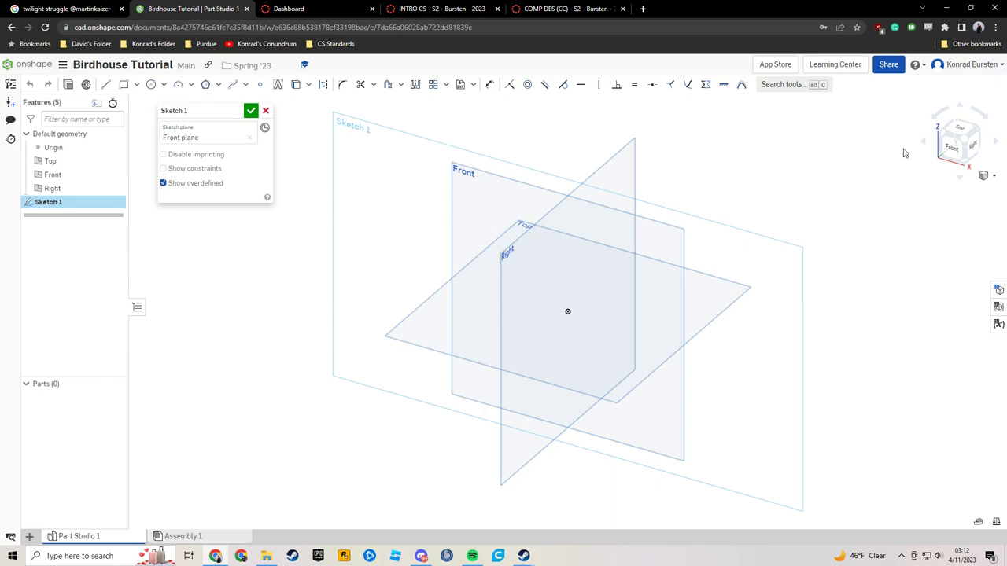
{"action": "left_click", "coordinate": [956, 153]}
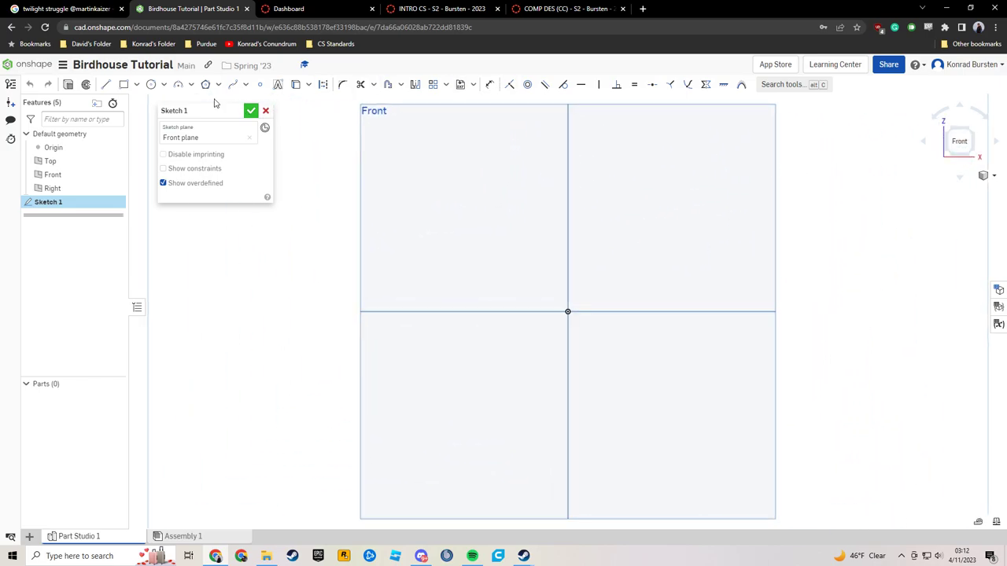
{"action": "left_click", "coordinate": [123, 84]}
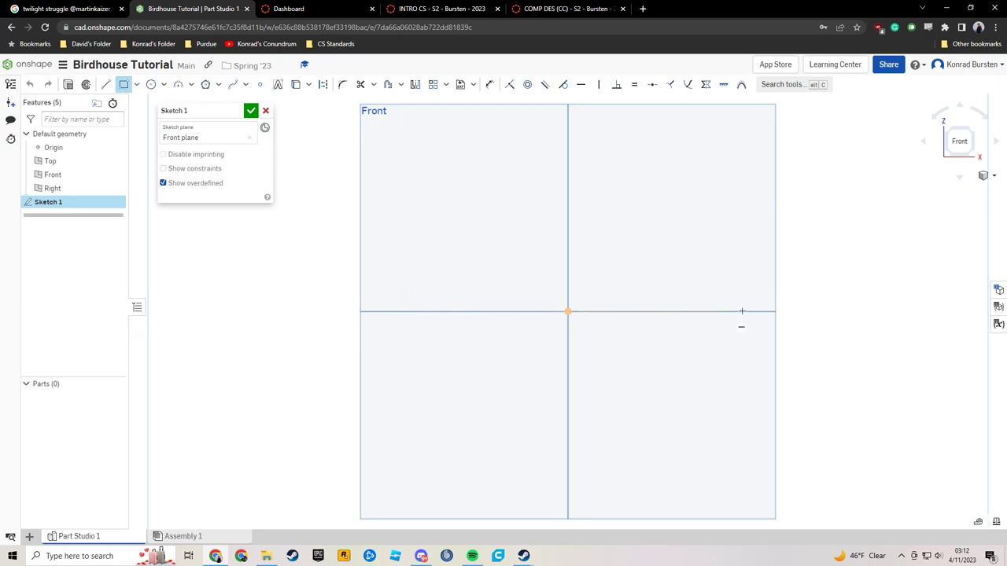
{"action": "left_click", "coordinate": [380, 312]}
{"action": "scroll", "coordinate": [639, 236], "scroll_direction": "down", "scroll_amount": 3}
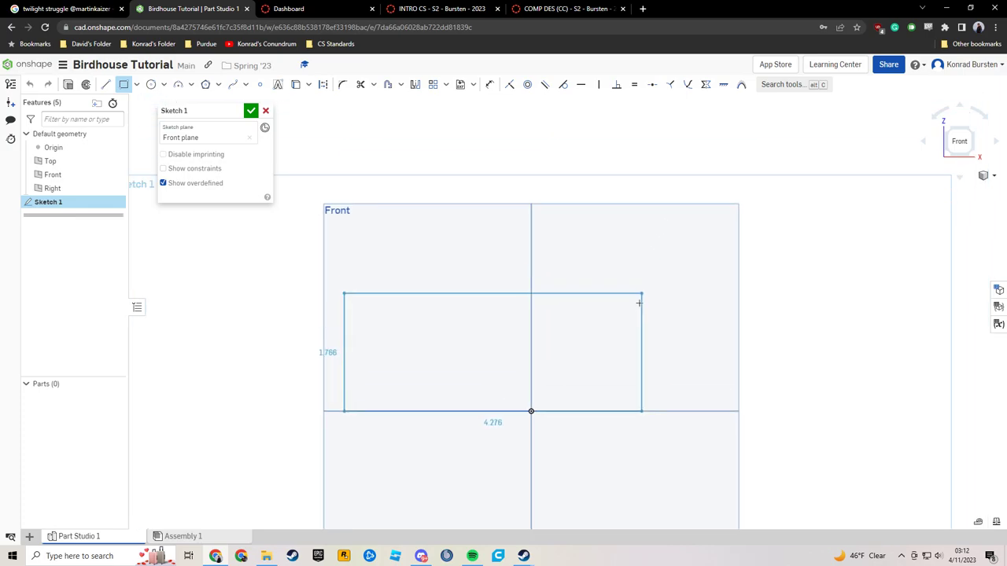
{"action": "left_click", "coordinate": [680, 181]}
{"action": "mouse_move", "coordinate": [753, 299]}
{"action": "middle_mouse_down"}
{"action": "mouse_move", "coordinate": [717, 265]}
{"action": "mouse_move", "coordinate": [651, 132]}
{"action": "middle_mouse_up"}
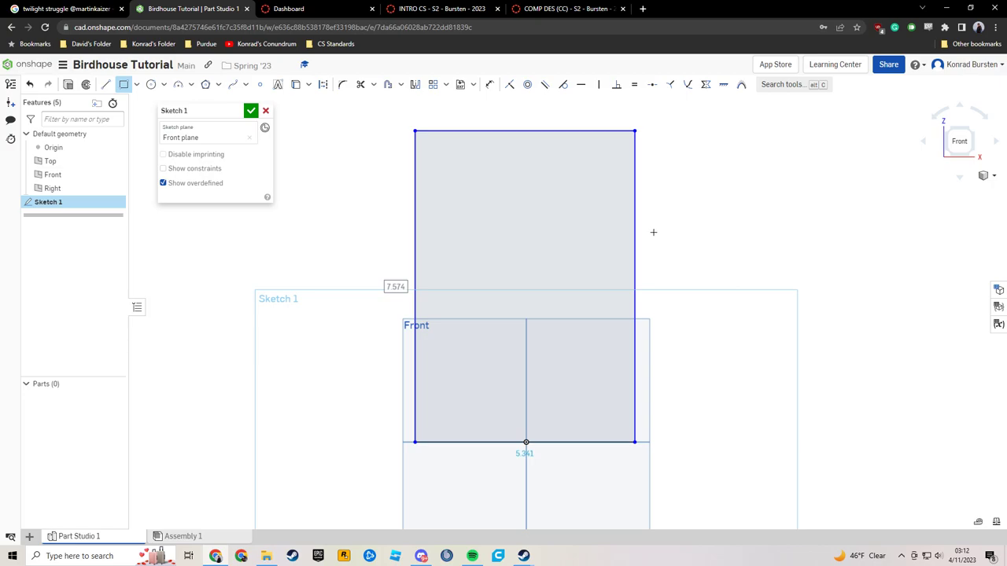
{"action": "key", "text": "d"}
{"action": "left_click", "coordinate": [490, 88]}
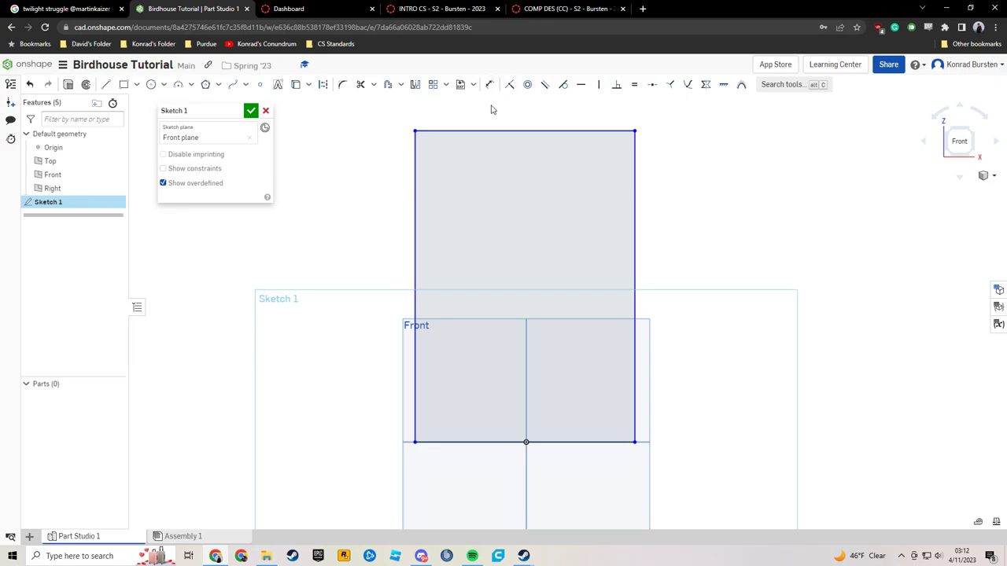
{"action": "key", "text": "d"}
{"action": "key", "text": "Escape"}
{"action": "key", "text": "d"}
{"action": "key", "text": "Escape"}
{"action": "key", "text": "d"}
{"action": "key", "text": "Escape"}
{"action": "key", "text": "d"}
{"action": "key", "text": "Escape"}
{"action": "key", "text": "d"}
{"action": "key", "text": "Escape"}
{"action": "key", "text": "d"}
{"action": "key", "text": "Escape"}
{"action": "key", "text": "d"}
{"action": "key", "text": "Escape"}
{"action": "key", "text": "d"}
{"action": "key", "text": "Escape"}
Dimension the rectangle to 12 in high and 5.5 in wide.
{"action": "key", "text": "d"}
{"action": "left_click", "coordinate": [634, 220]}
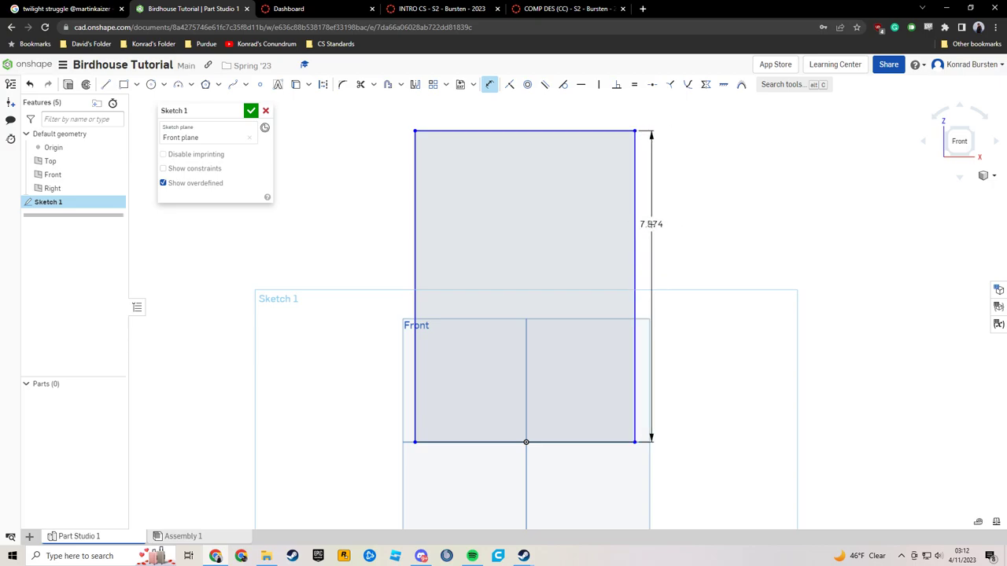
{"action": "left_click", "coordinate": [668, 228]}
{"action": "type", "text": "12"}
{"action": "key", "text": "Return"}
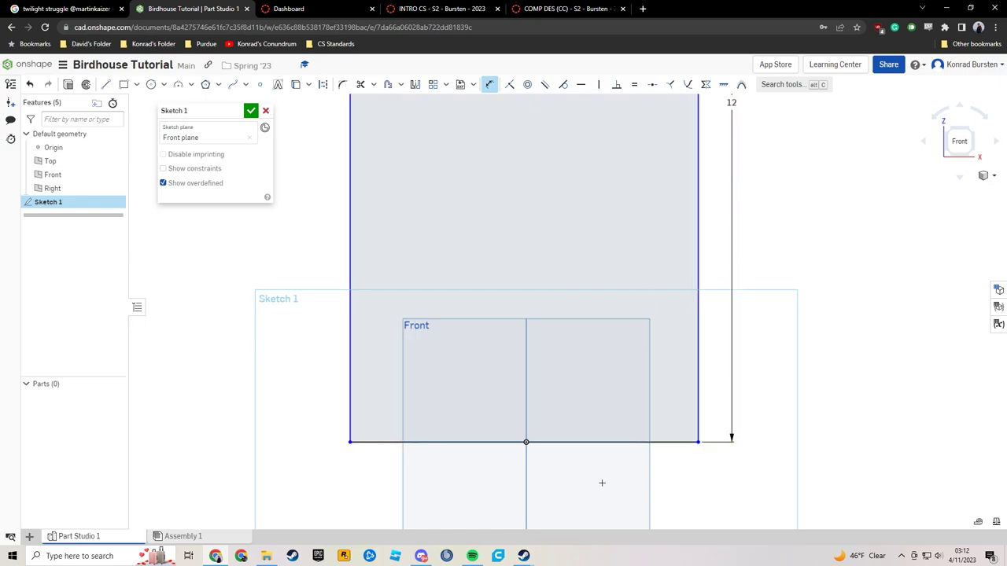
{"action": "left_click", "coordinate": [550, 443]}
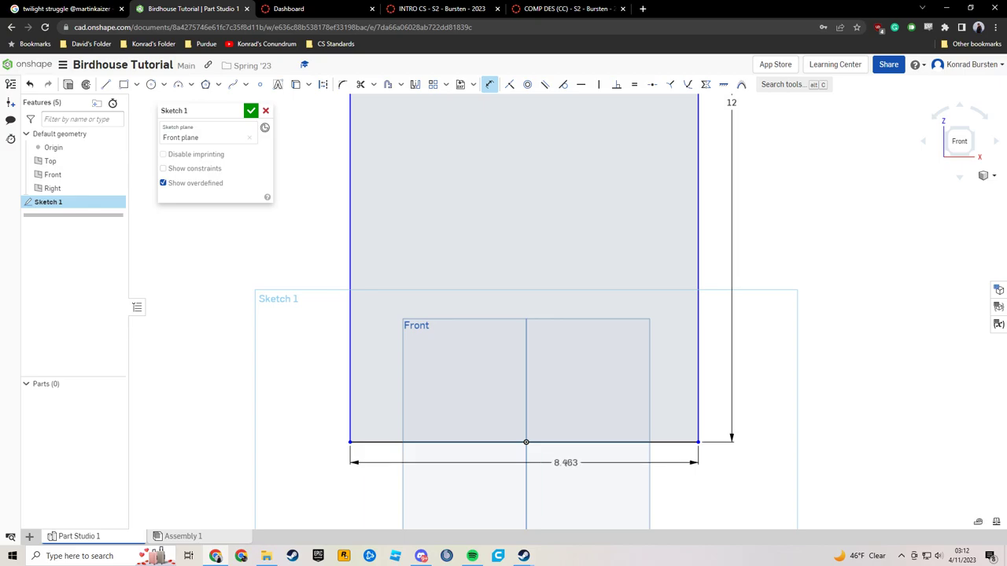
{"action": "left_click", "coordinate": [559, 463]}
{"action": "type", "text": "5.5"}
{"action": "key", "text": "Return"}
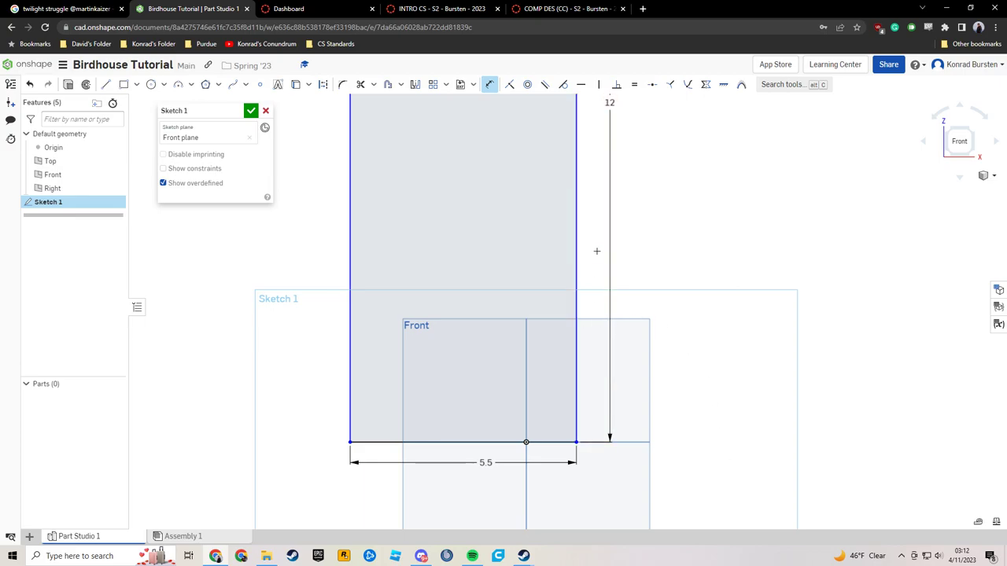
Dimension the rectangle's right edge 2.75 in from the vertical centre axis and finish the sketch.
{"action": "left_click", "coordinate": [576, 264]}
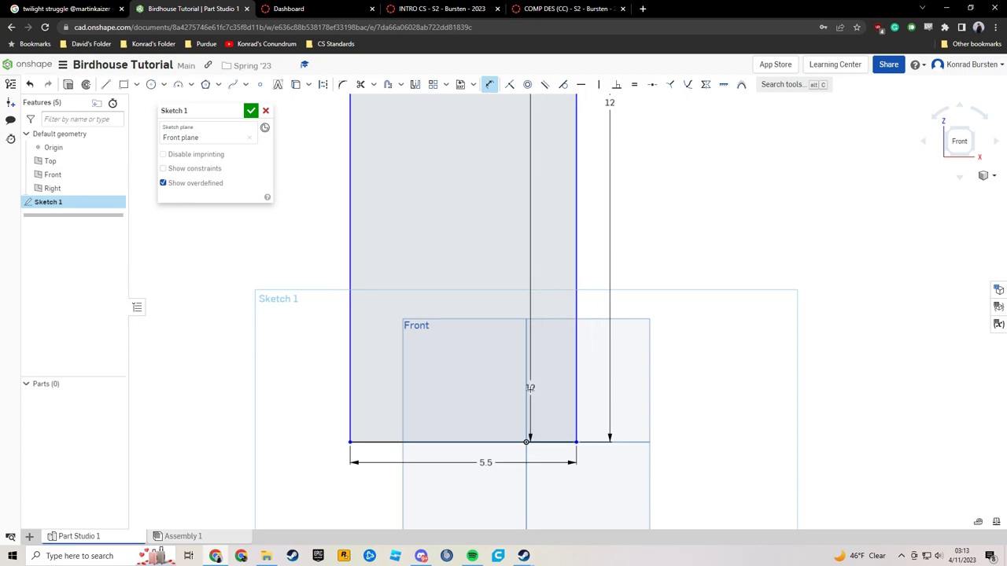
{"action": "left_click", "coordinate": [527, 399]}
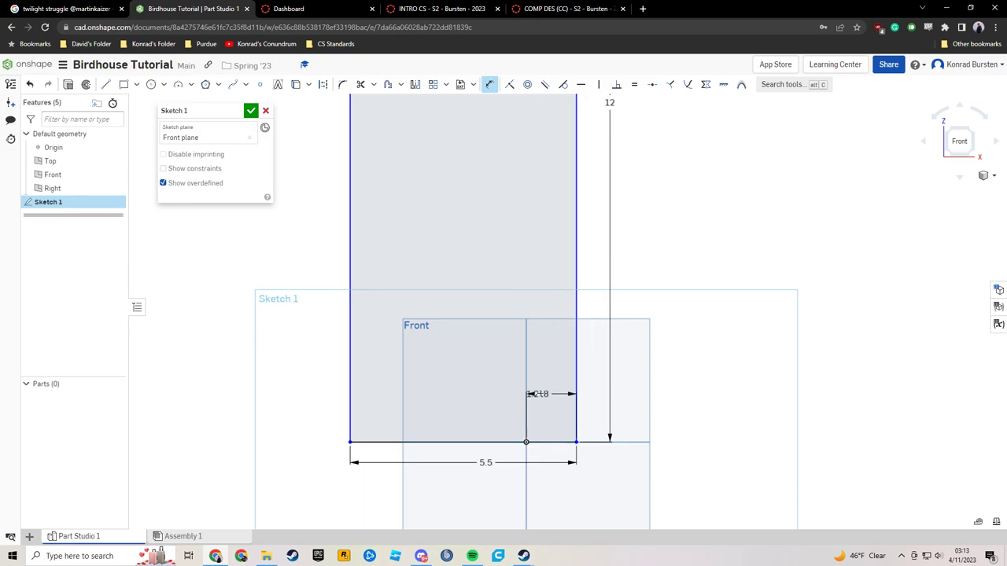
{"action": "left_click", "coordinate": [554, 382]}
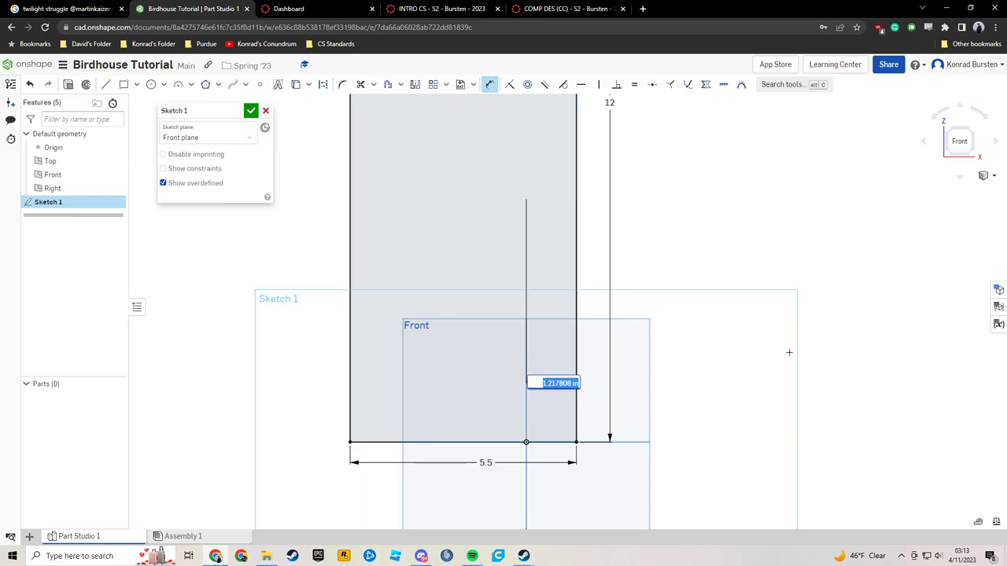
{"action": "type", "text": "2.75"}
{"action": "key", "text": "Return"}
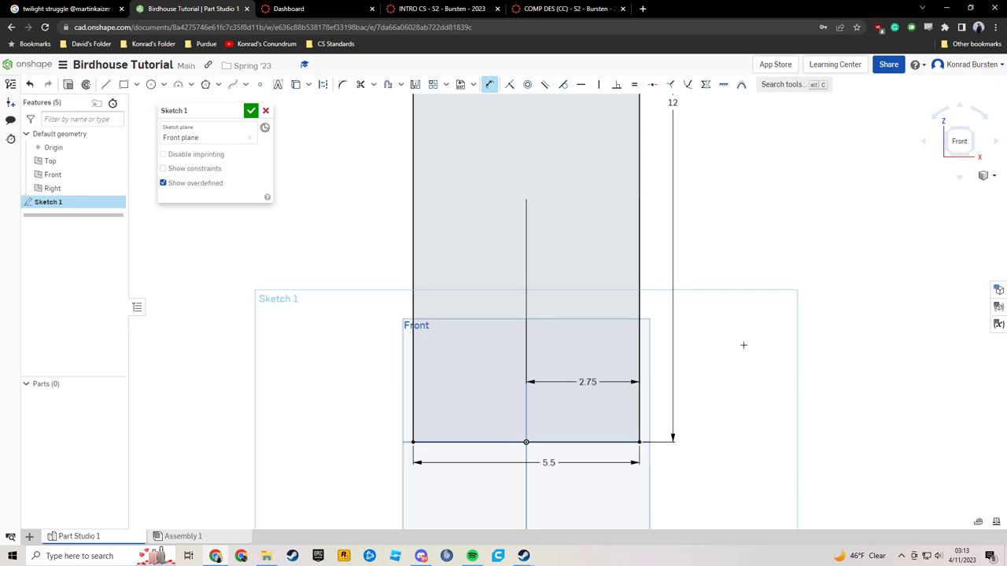
{"action": "scroll", "coordinate": [757, 346], "scroll_direction": "down", "scroll_amount": 3}
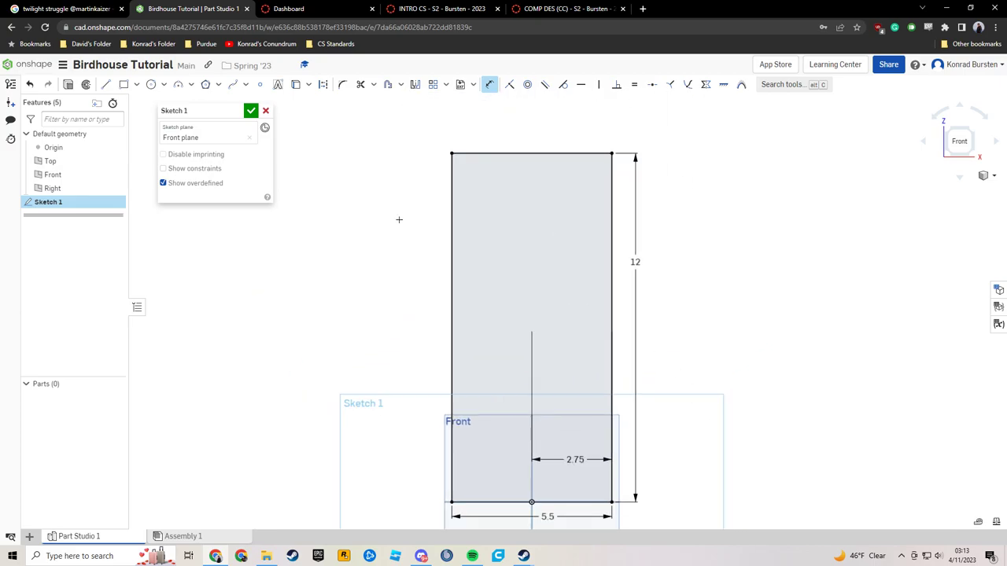
{"action": "left_click", "coordinate": [250, 112]}
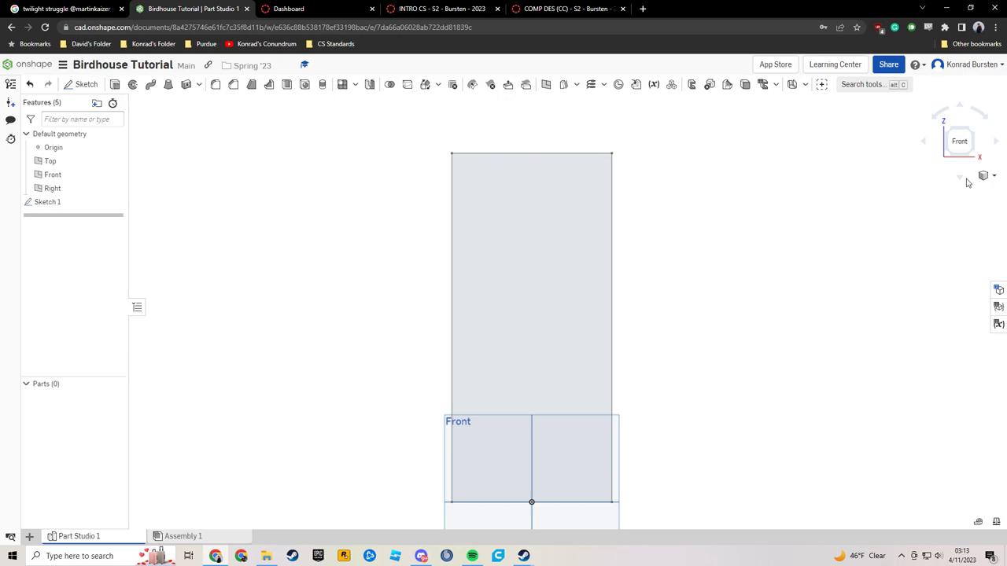
Hide the default planes and fit the sketched rectangle in an isometric view.
{"action": "left_click", "coordinate": [978, 139]}
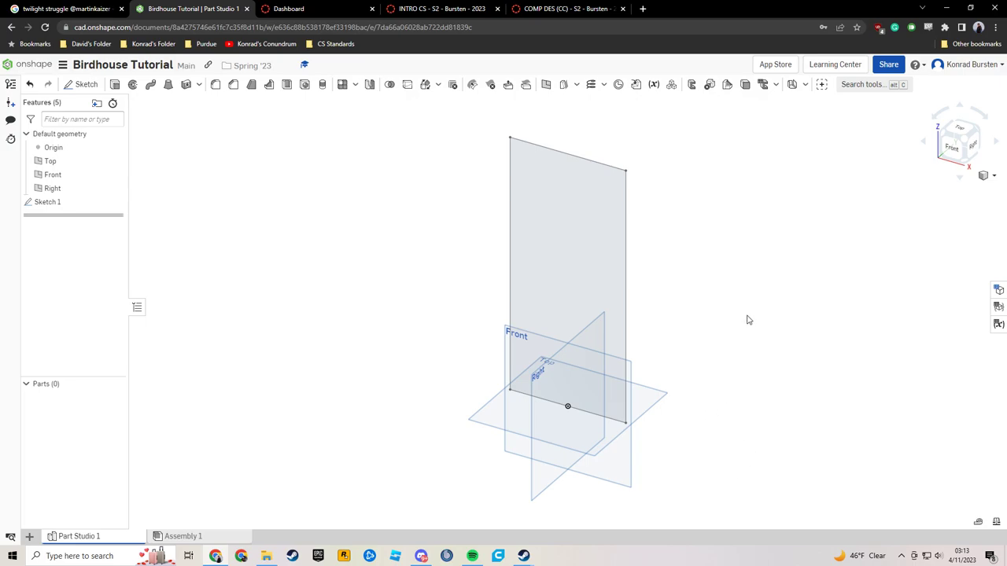
{"action": "key", "text": "p"}
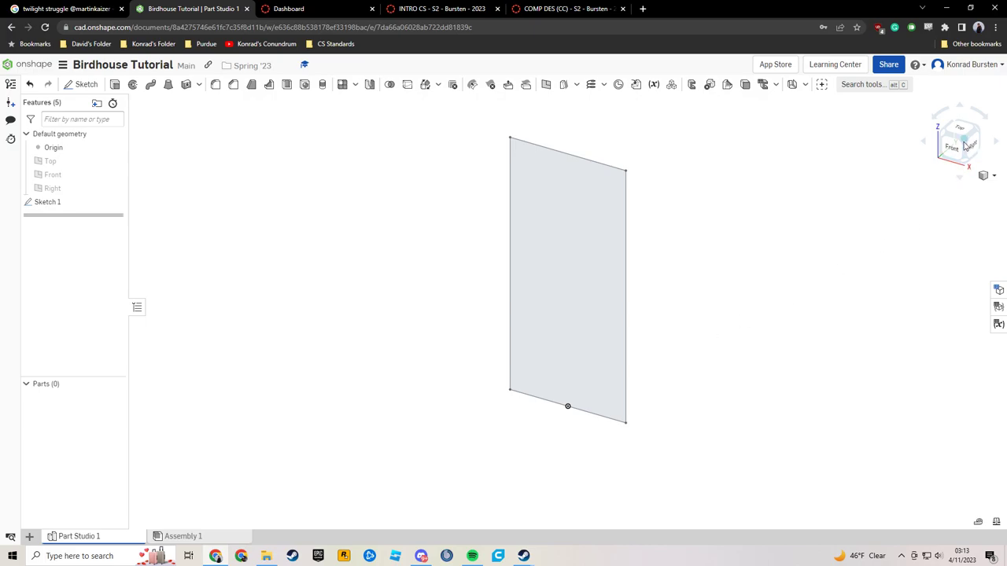
{"action": "key", "text": "f"}
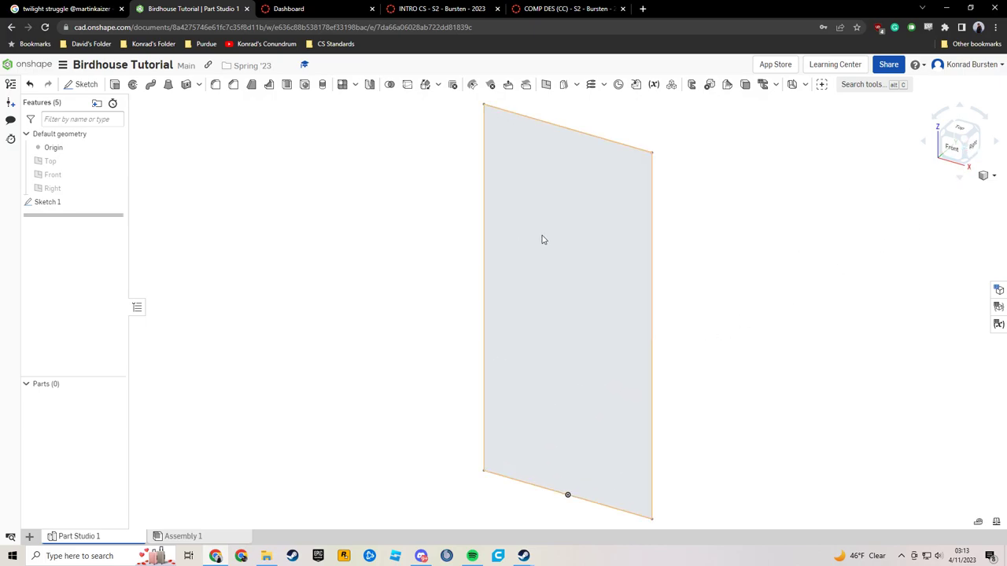
Extrude the rectangle as a new solid with a blind depth of 0.75 in.
{"action": "left_click", "coordinate": [542, 239]}
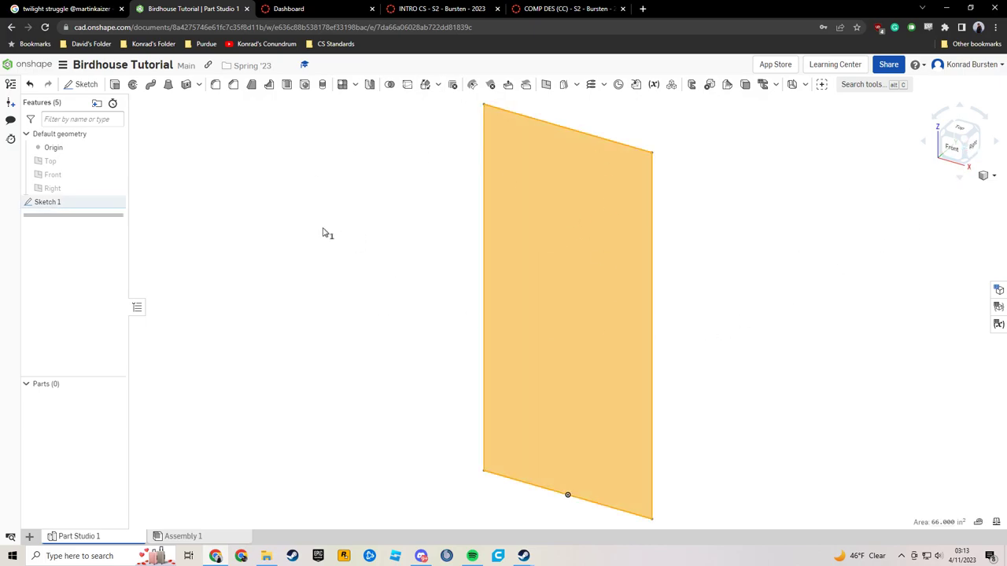
{"action": "left_click", "coordinate": [115, 85]}
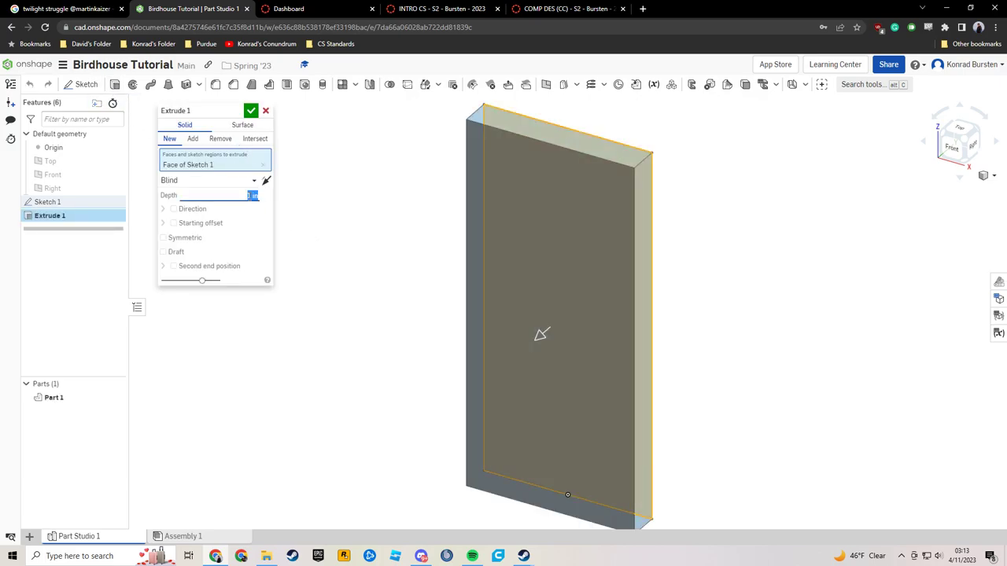
{"action": "type", "text": "75"}
{"action": "key", "text": "Return"}
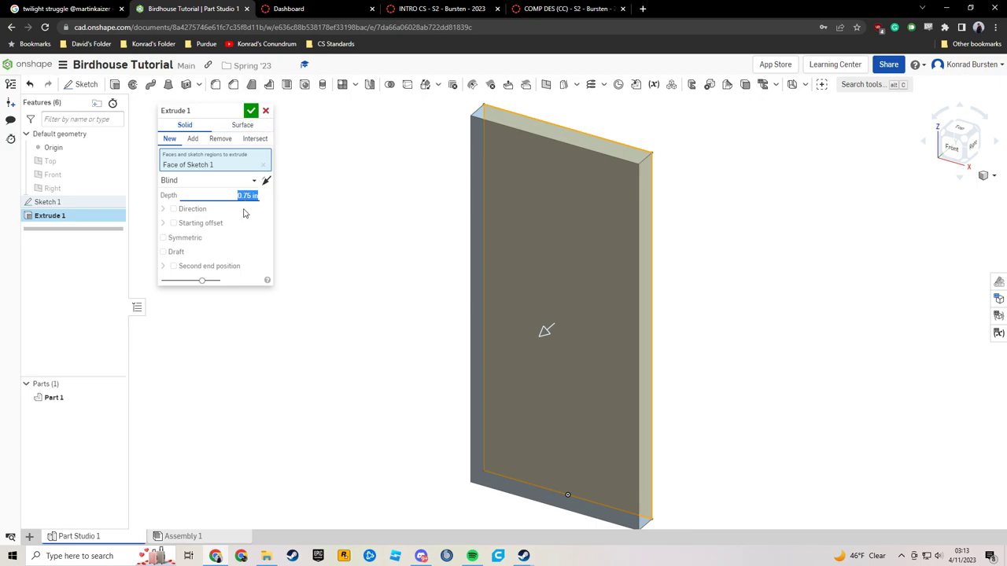
{"action": "left_click", "coordinate": [251, 110]}
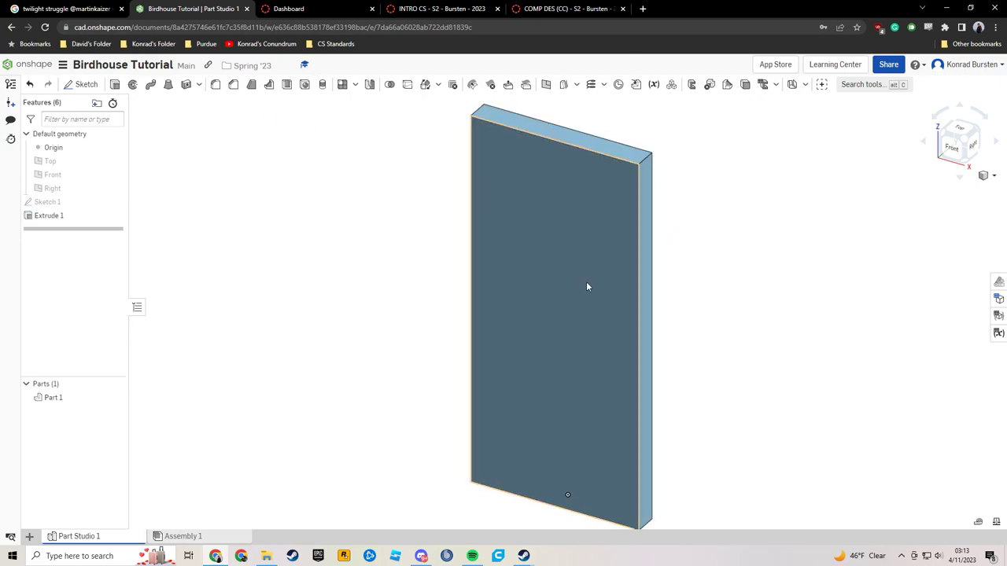
Start a sketch on the board's front face and draw a rectangle about 0.9 in high across the full width of its bottom.
{"action": "middle_click_drag", "start_coordinate": [689, 305], "coordinate": [706, 274]}
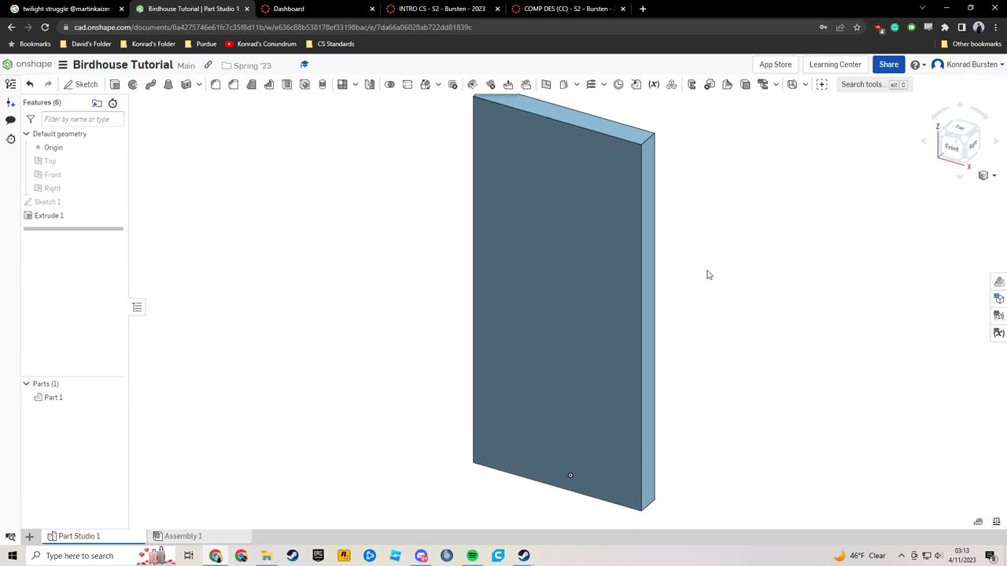
{"action": "left_click", "coordinate": [595, 482]}
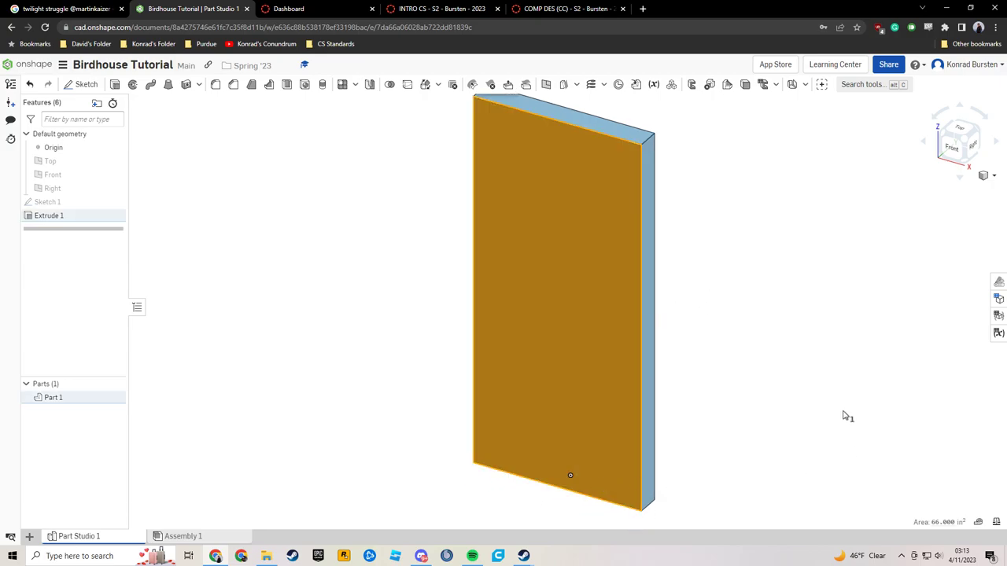
{"action": "left_click", "coordinate": [955, 146]}
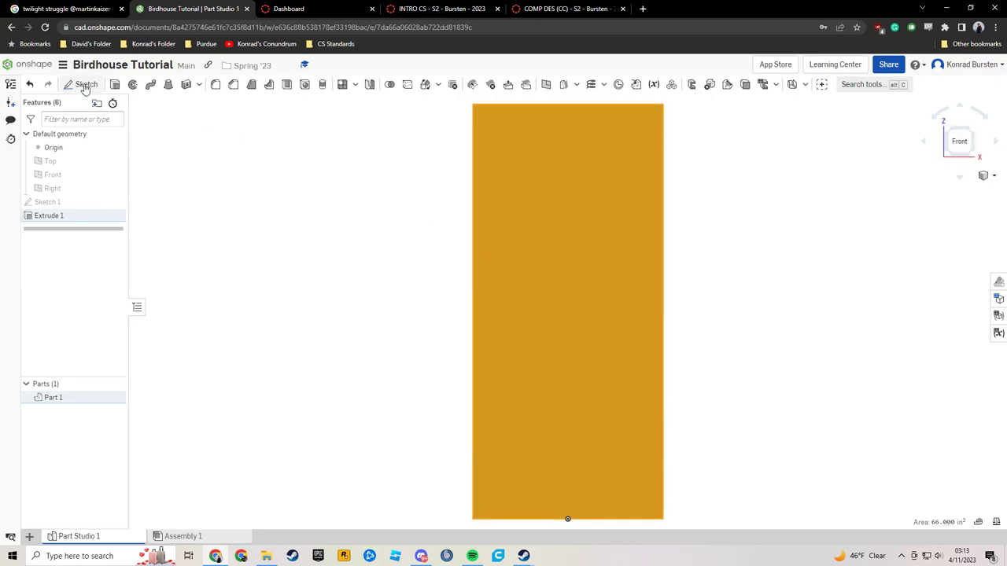
{"action": "left_click", "coordinate": [81, 85]}
{"action": "middle_click_drag", "start_coordinate": [306, 267], "coordinate": [298, 217]}
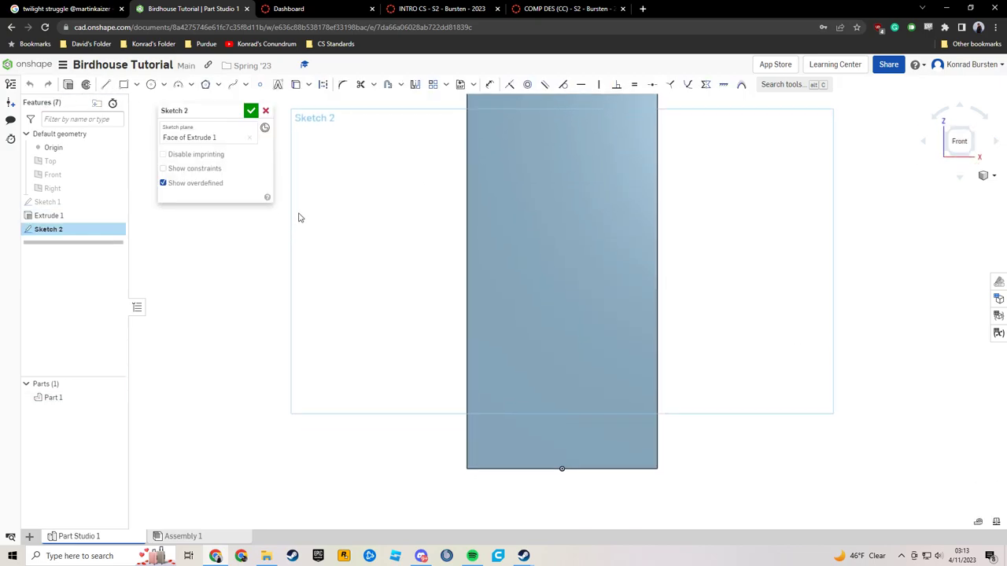
{"action": "left_click", "coordinate": [122, 84]}
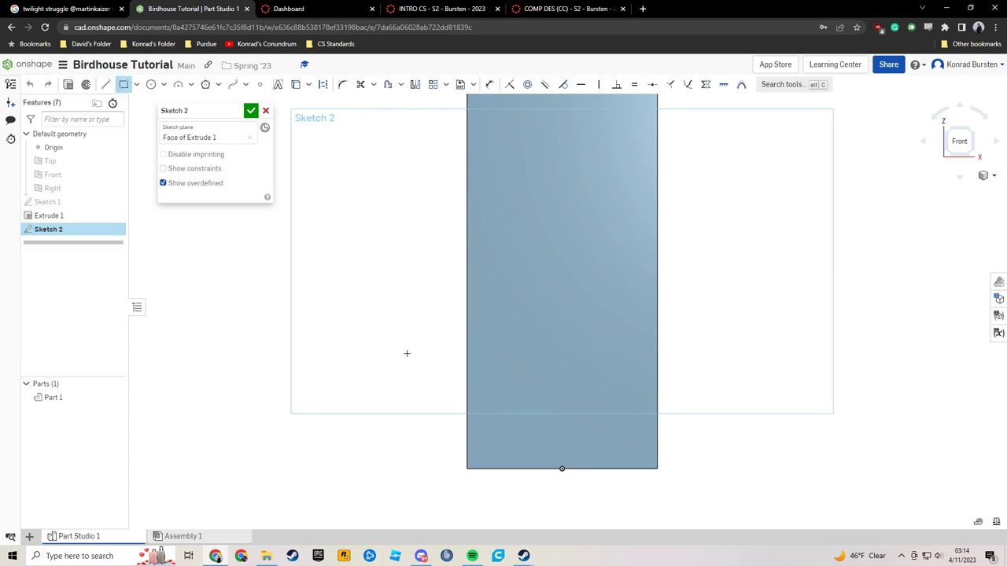
{"action": "left_click", "coordinate": [466, 468]}
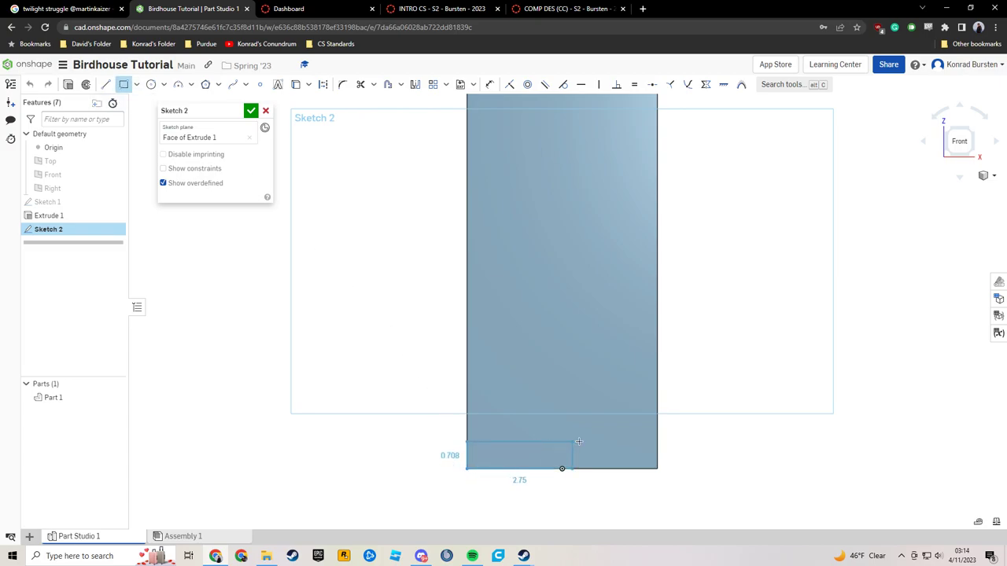
{"action": "left_click", "coordinate": [656, 437]}
Set the bottom rectangle's height to 0.75 in and finish the sketch.
{"action": "key", "text": "d"}
{"action": "left_click", "coordinate": [657, 452]}
{"action": "left_click", "coordinate": [686, 383]}
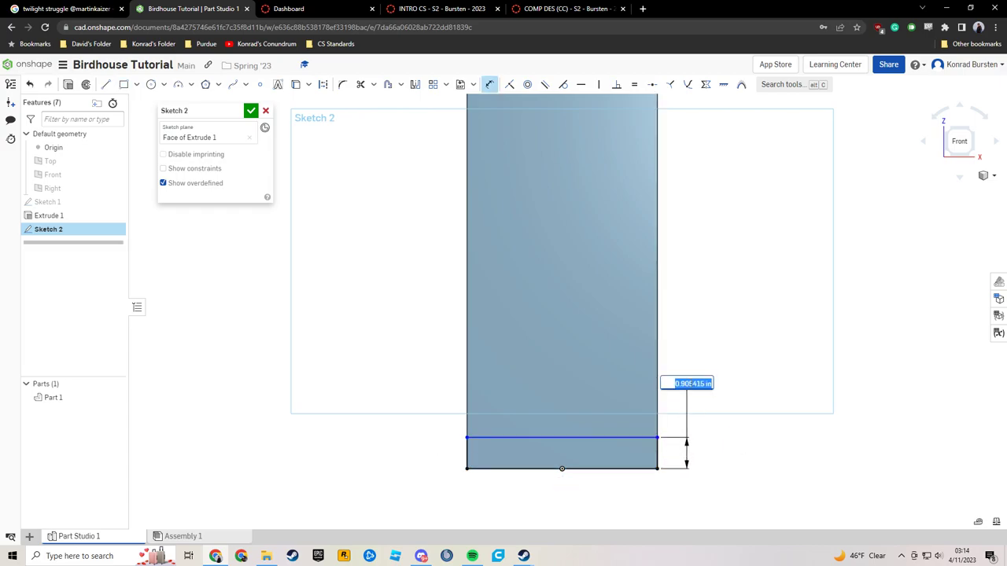
{"action": "key", "text": "BackSpace"}
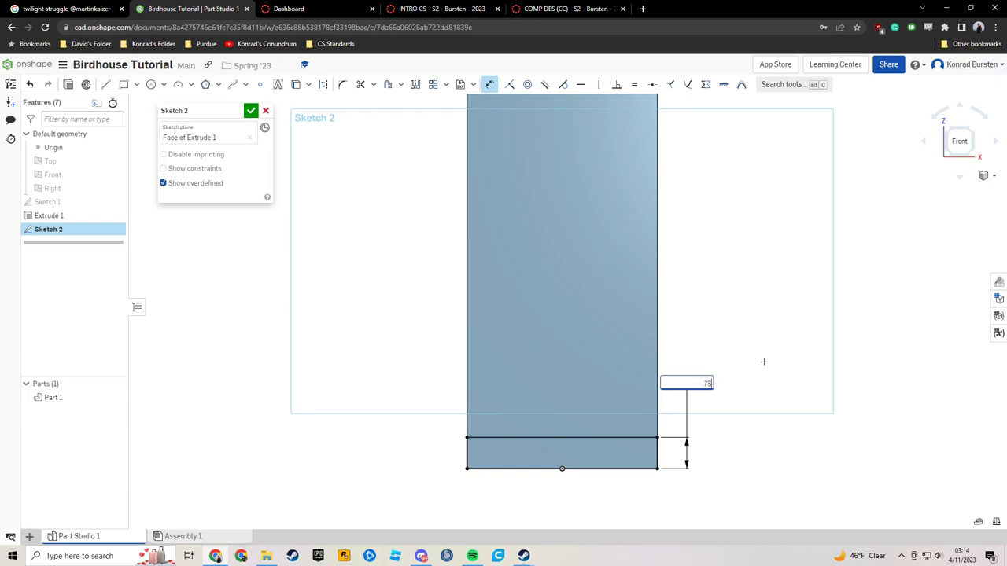
{"action": "type", "text": ".75"}
{"action": "key", "text": "Return"}
{"action": "left_click", "coordinate": [250, 111]}
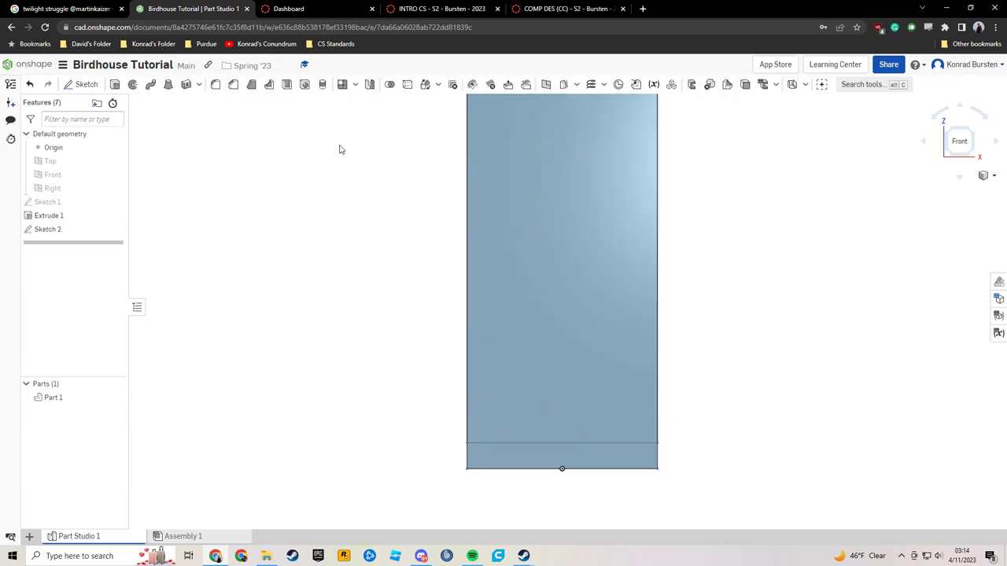
Extrude the bottom strip of the board's front face as an added solid with a blind depth of 4 in, viewed isometrically.
{"action": "right_click_drag", "start_coordinate": [832, 407], "coordinate": [735, 420]}
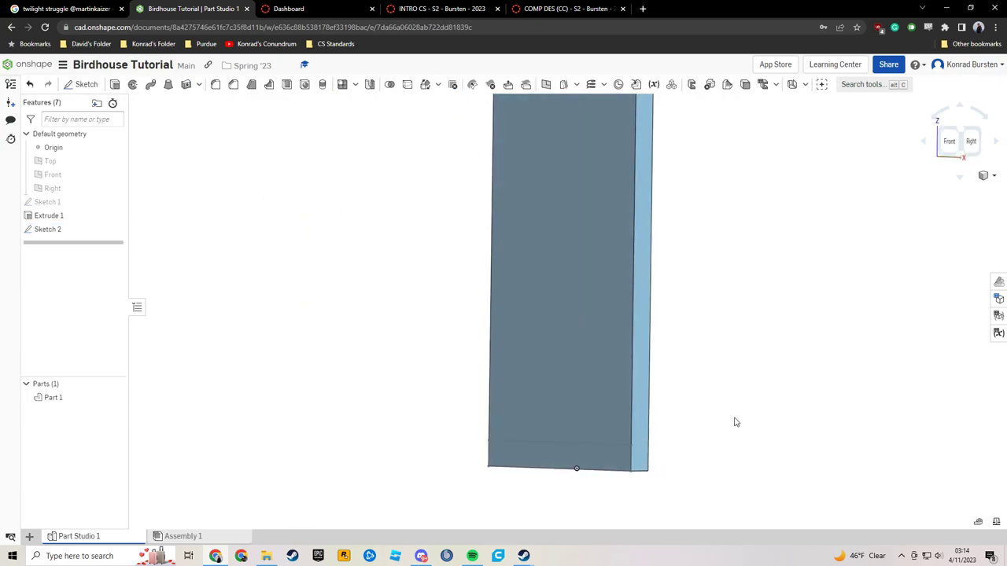
{"action": "left_click", "coordinate": [541, 456]}
{"action": "key", "text": "shift+e"}
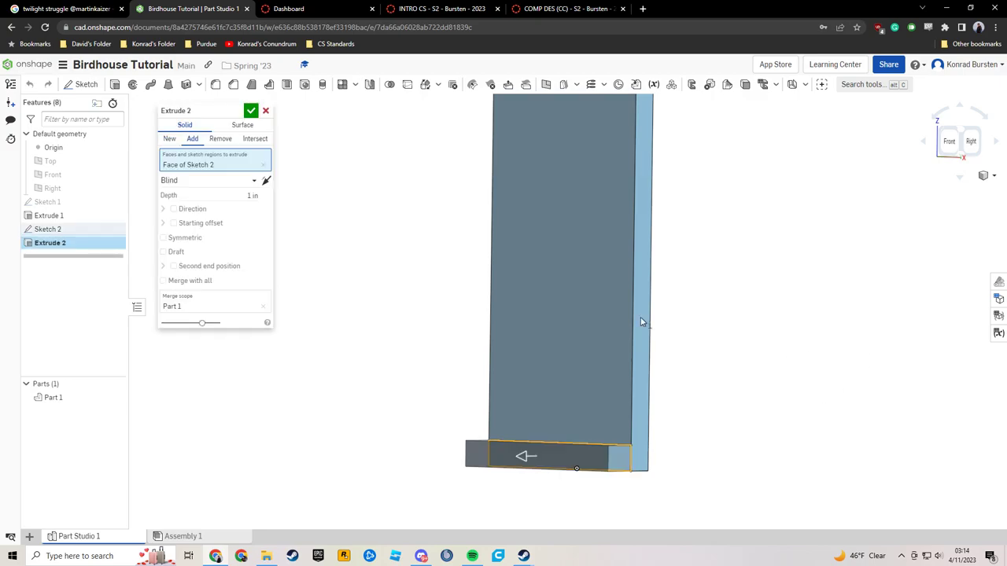
{"action": "right_click_drag", "start_coordinate": [423, 274], "coordinate": [423, 299]}
{"action": "left_click", "coordinate": [240, 198]}
{"action": "type", "text": "4"}
{"action": "key", "text": "Return"}
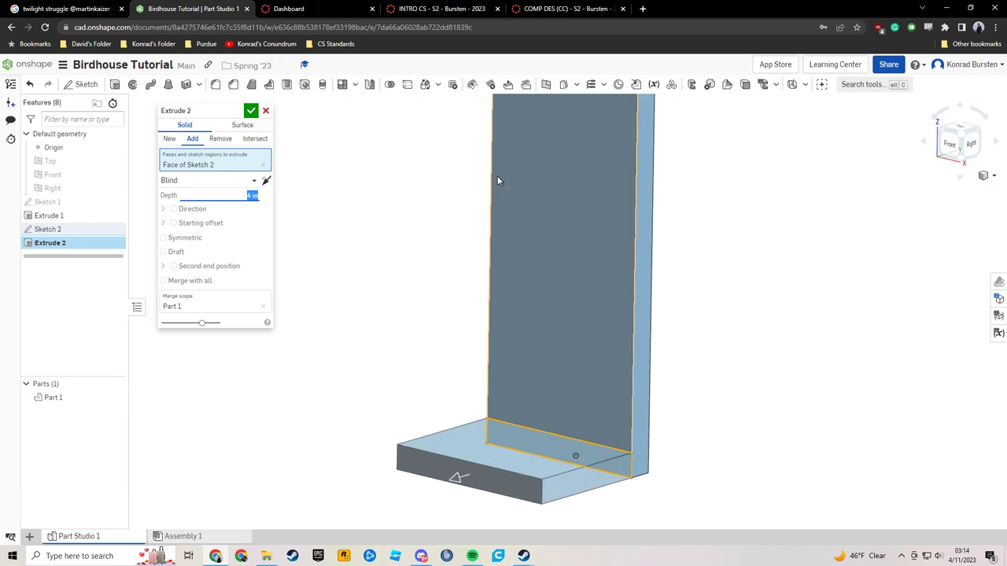
{"action": "key", "text": "Return"}
{"action": "right_click_drag", "start_coordinate": [783, 364], "coordinate": [766, 379]}
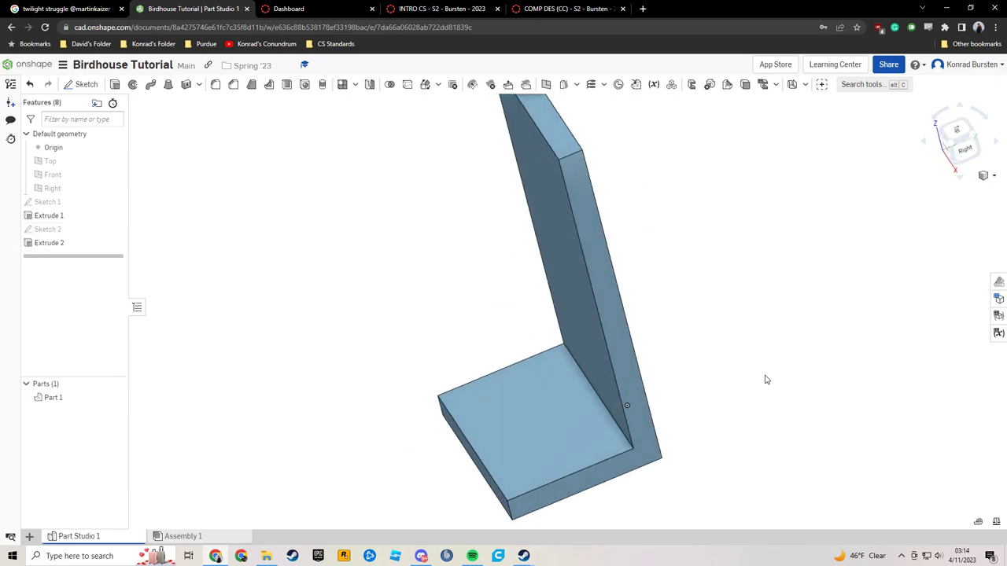
{"action": "left_click", "coordinate": [953, 151]}
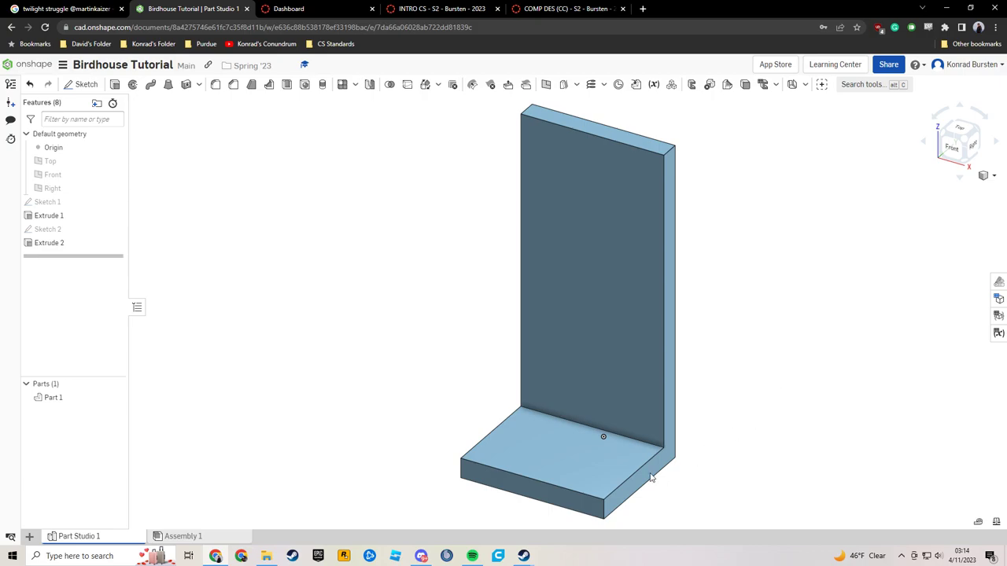
Start a sketch on the floor's front edge face and draw a full-width rectangle about 5.4 in high from its lower corner.
{"action": "left_click", "coordinate": [564, 497]}
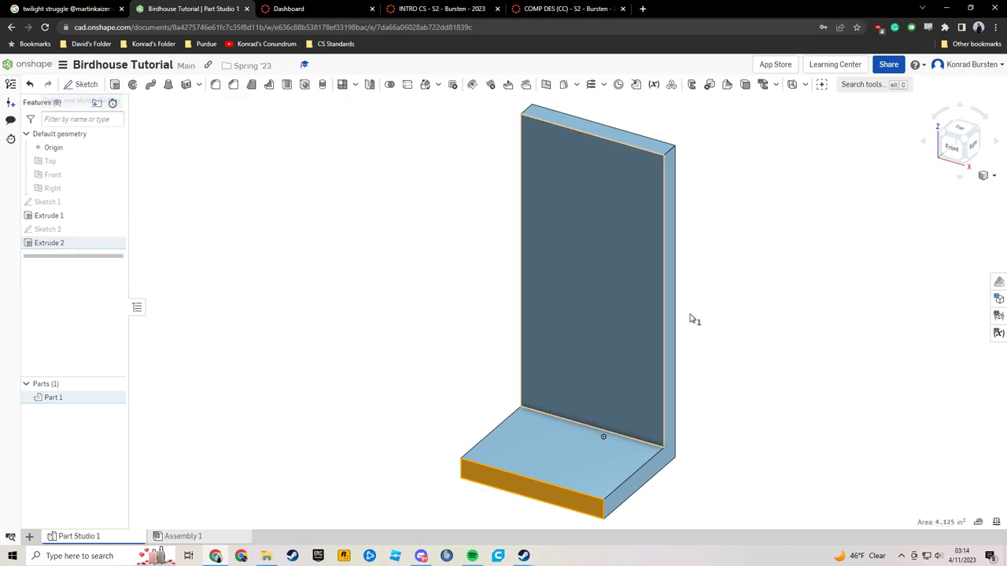
{"action": "left_click", "coordinate": [775, 318]}
{"action": "middle_click_drag", "start_coordinate": [580, 507], "coordinate": [569, 354]}
{"action": "left_click", "coordinate": [569, 353]}
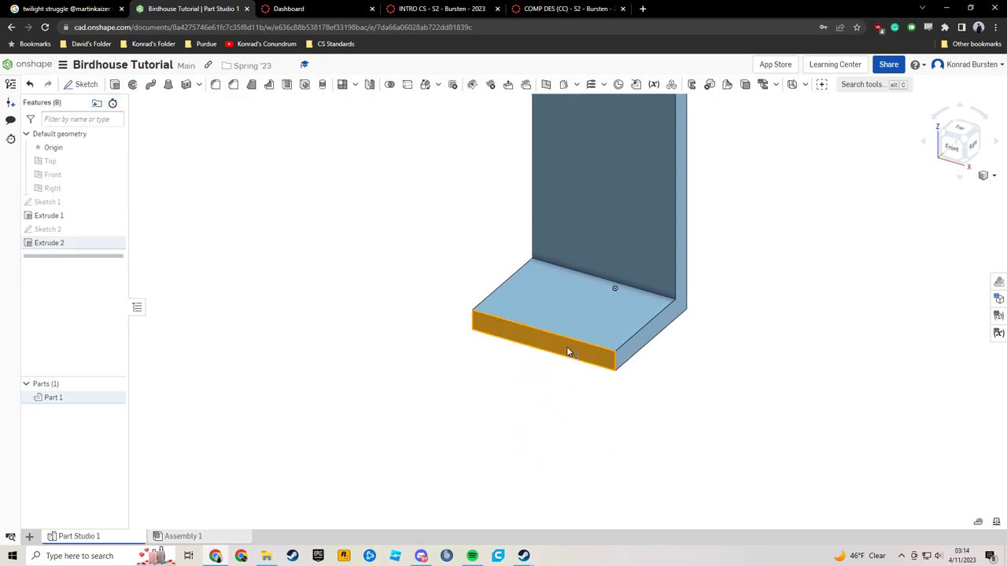
{"action": "left_click", "coordinate": [81, 84]}
{"action": "left_click", "coordinate": [265, 126]}
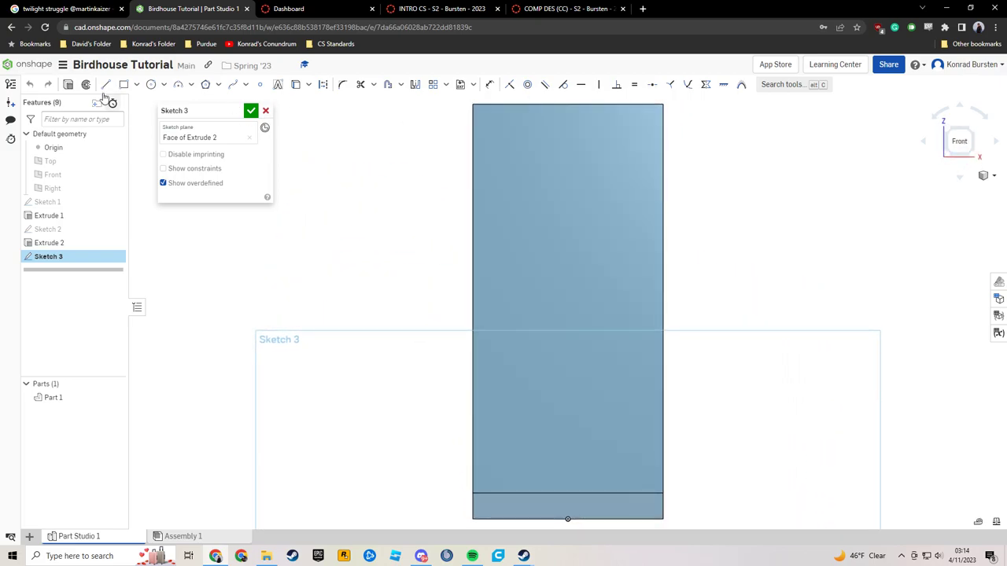
{"action": "left_click", "coordinate": [123, 84]}
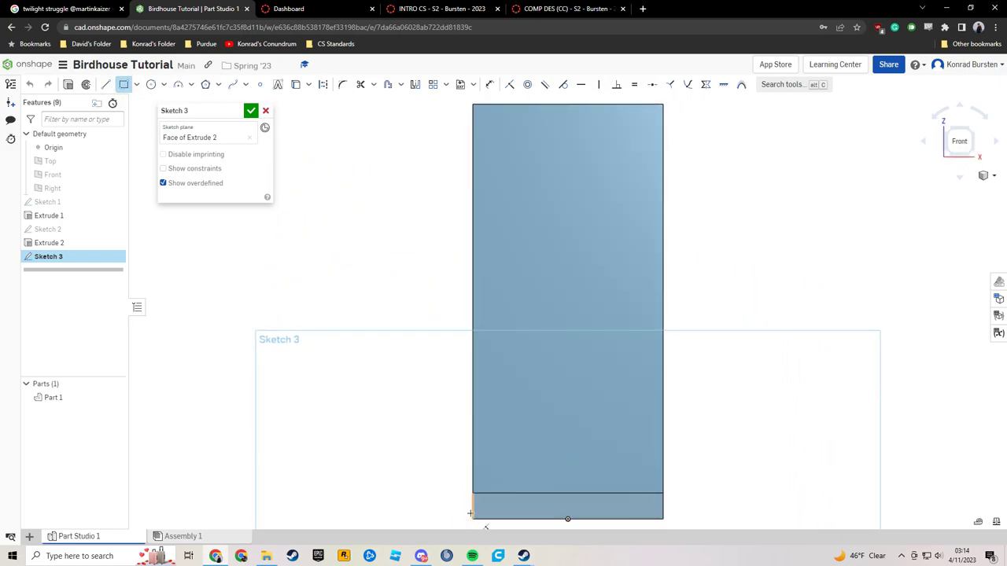
{"action": "middle_click_drag", "start_coordinate": [475, 499], "coordinate": [474, 437]}
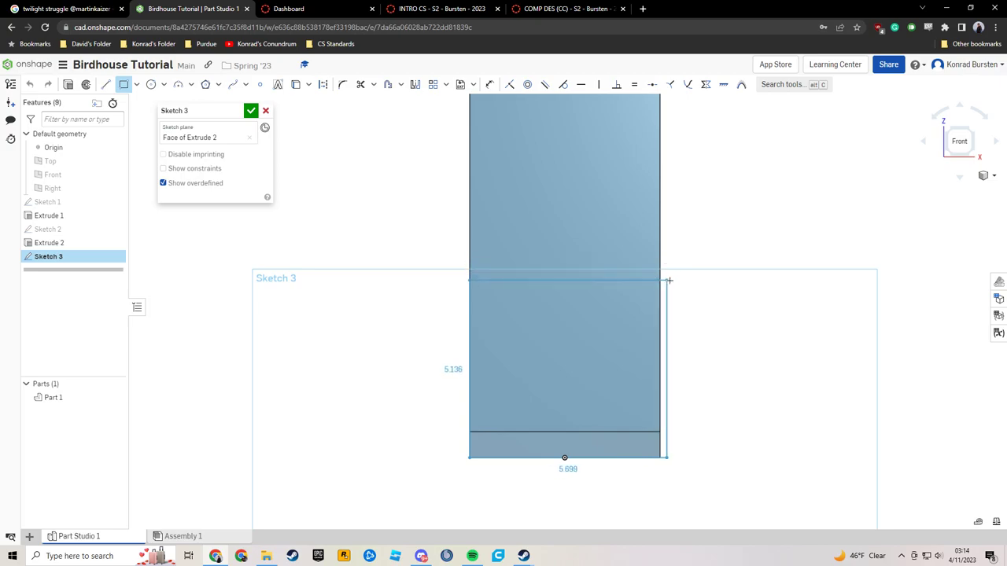
{"action": "left_click", "coordinate": [659, 432]}
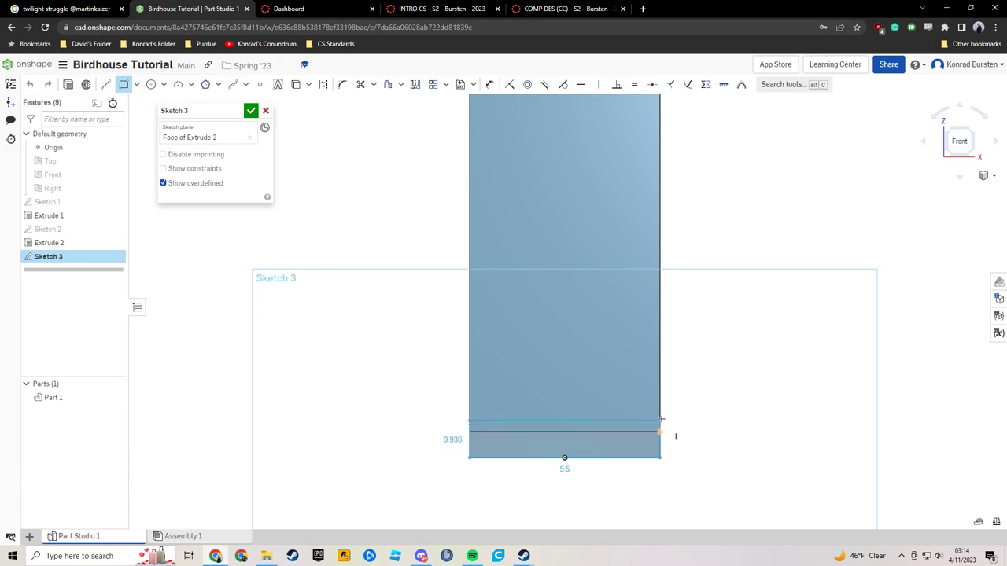
{"action": "left_click", "coordinate": [659, 272]}
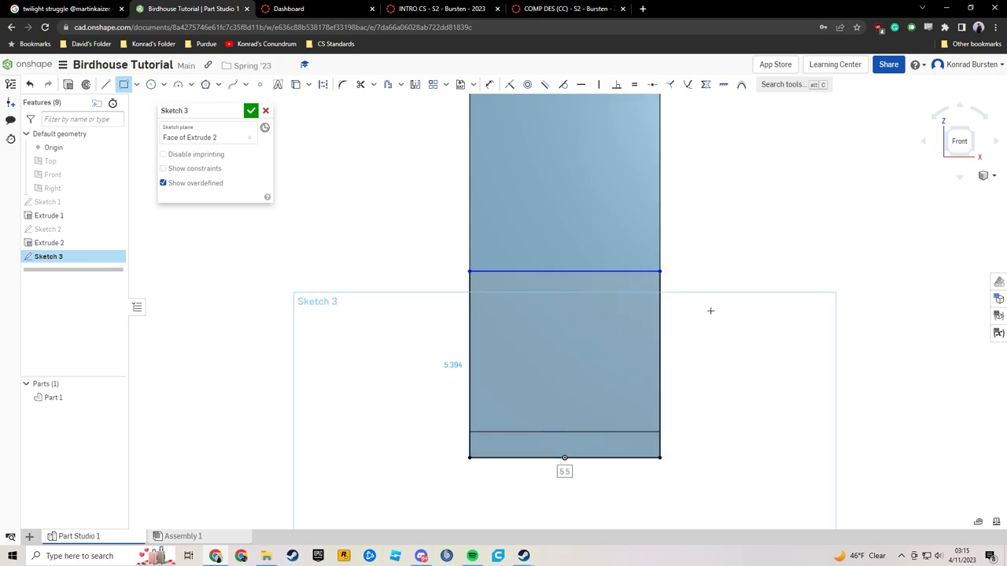
Set the front panel rectangle's height to 6 in and finish the sketch.
{"action": "key", "text": "d"}
{"action": "left_click", "coordinate": [660, 346]}
{"action": "left_click", "coordinate": [691, 346]}
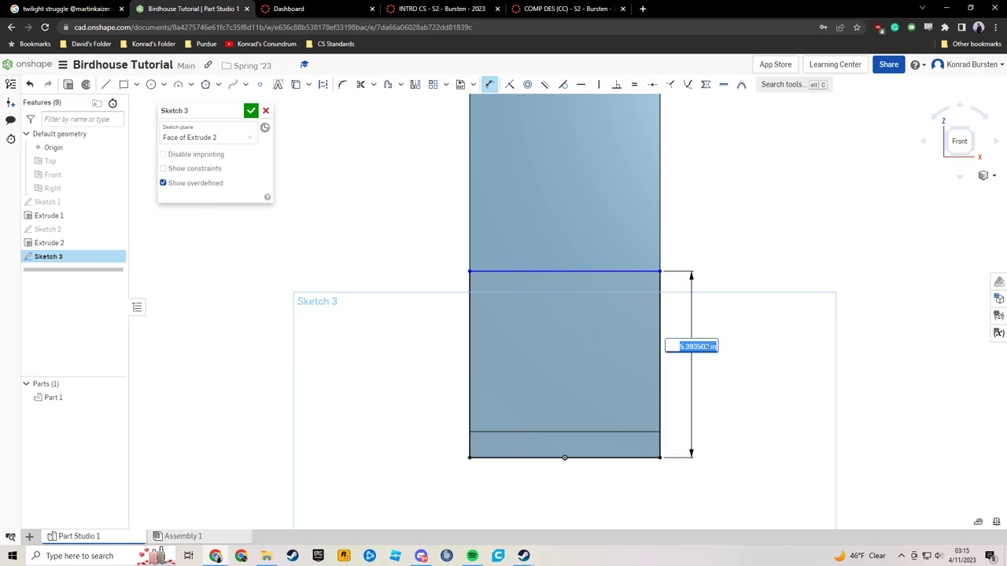
{"action": "type", "text": "6"}
{"action": "key", "text": "Return"}
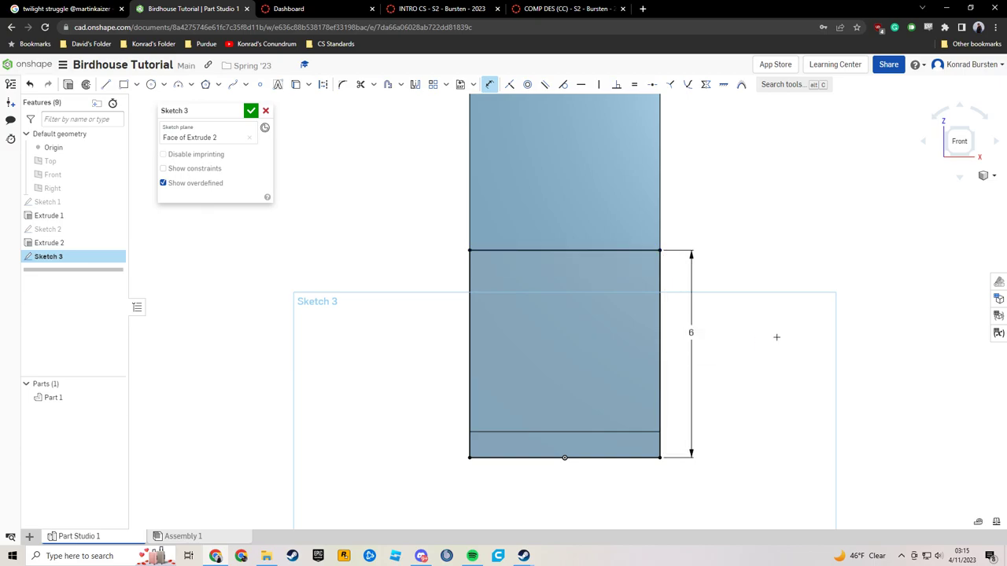
{"action": "left_click", "coordinate": [251, 111]}
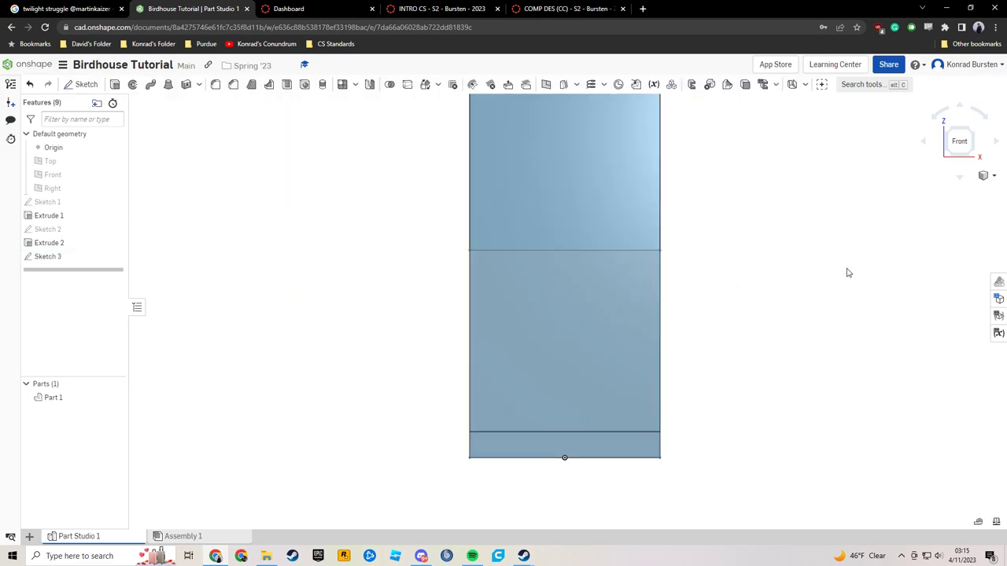
{"action": "right_click_drag", "start_coordinate": [847, 272], "coordinate": [804, 270]}
{"action": "left_click", "coordinate": [509, 357]}
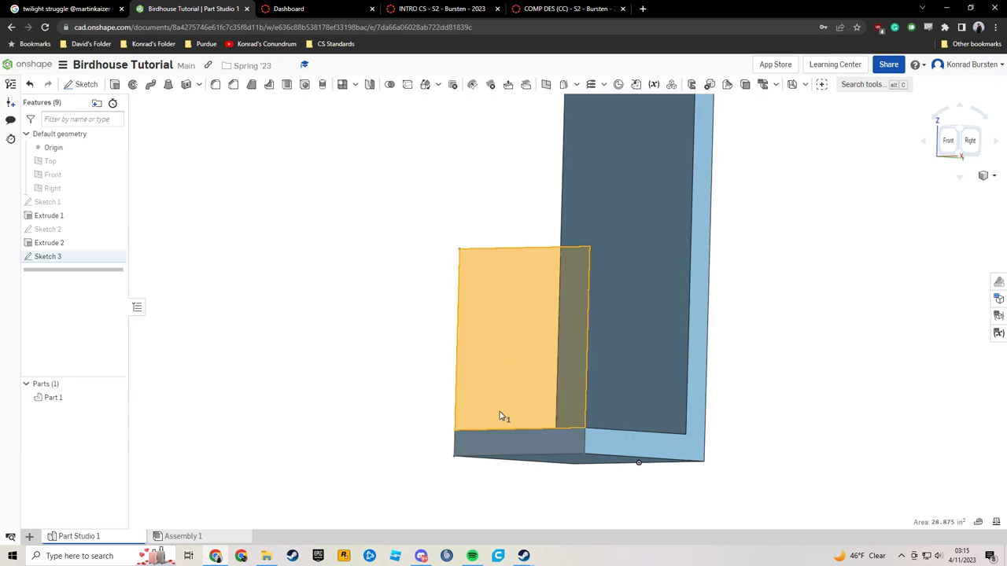
{"action": "left_click", "coordinate": [452, 404]}
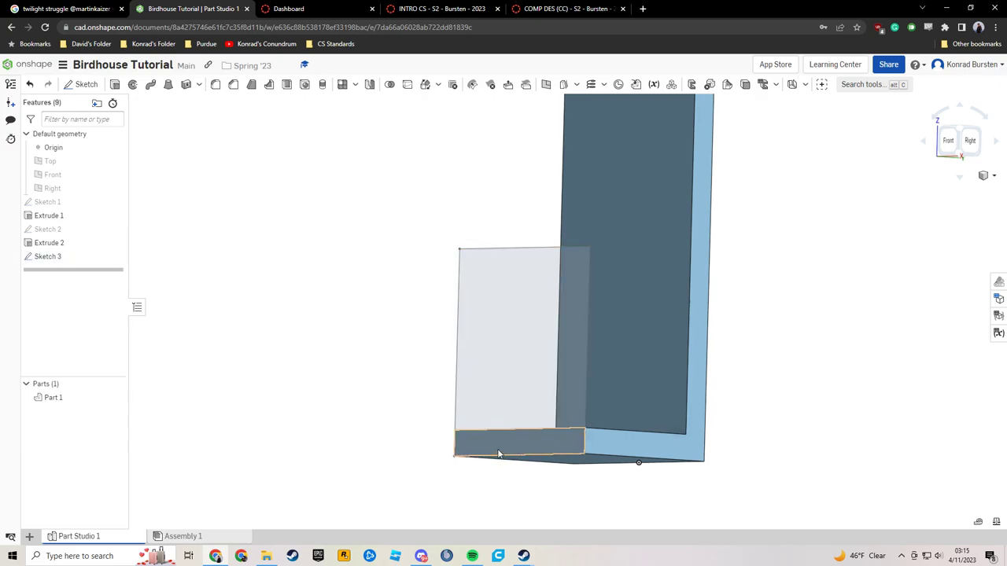
{"action": "left_click", "coordinate": [491, 404]}
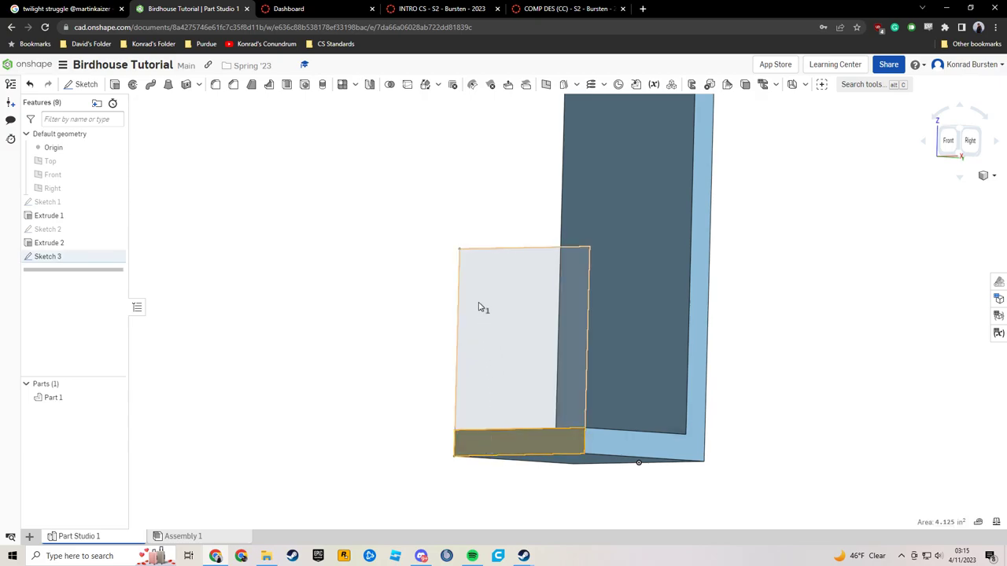
{"action": "left_click", "coordinate": [496, 332]}
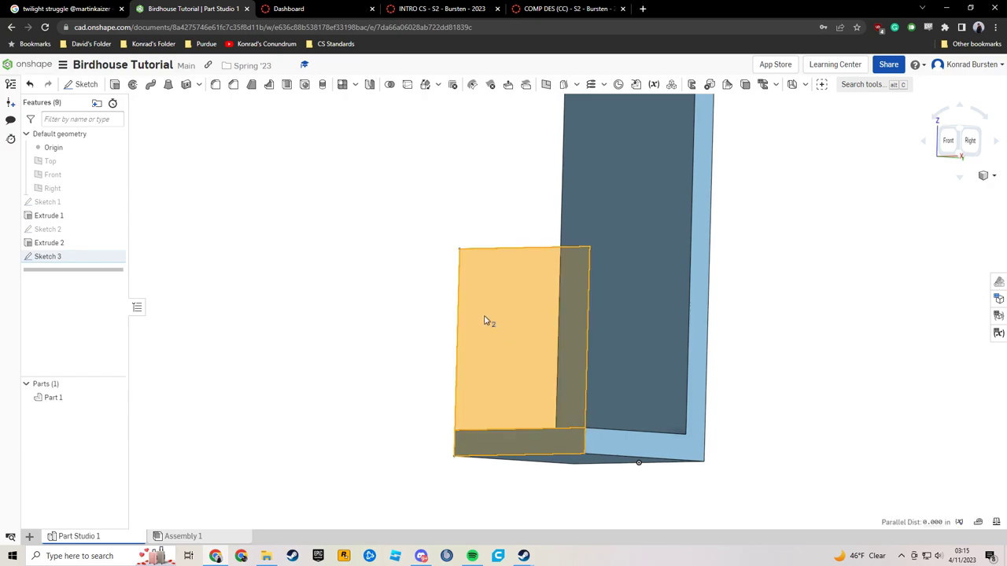
{"action": "left_click", "coordinate": [485, 153]}
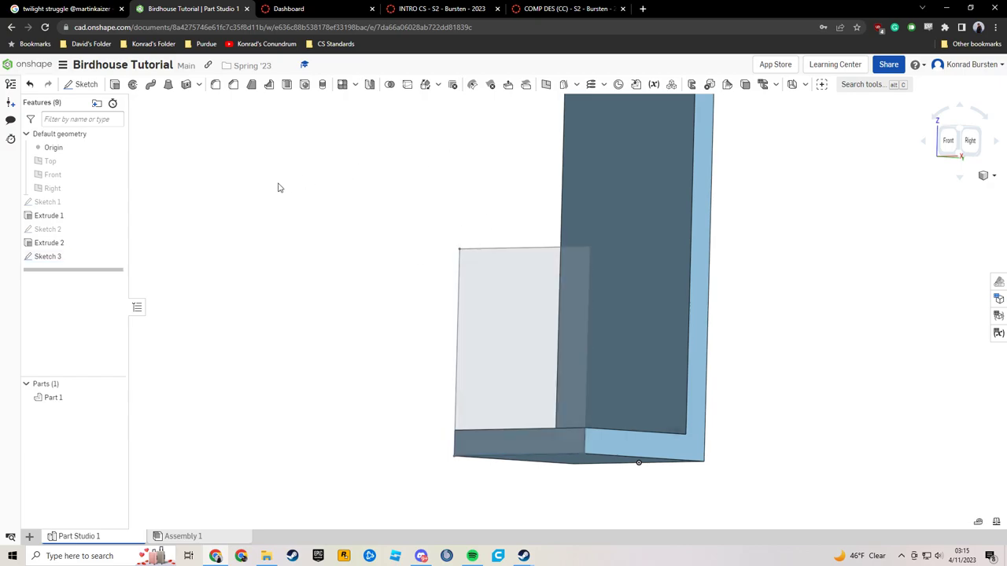
Extrude the entire front panel sketch by 0.75 in, joined to the existing part, and show the model isometrically.
{"action": "left_click", "coordinate": [37, 260]}
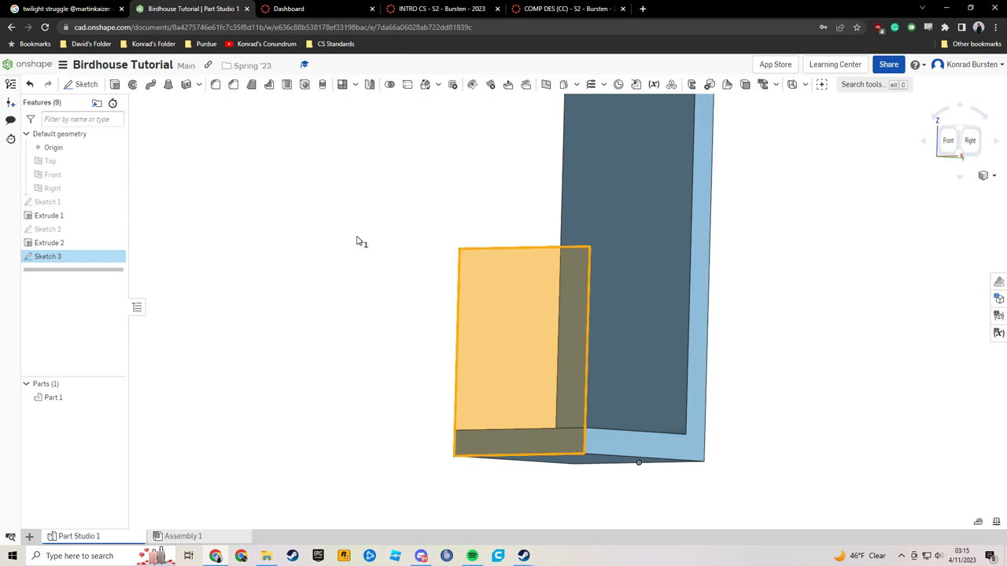
{"action": "left_click", "coordinate": [115, 84]}
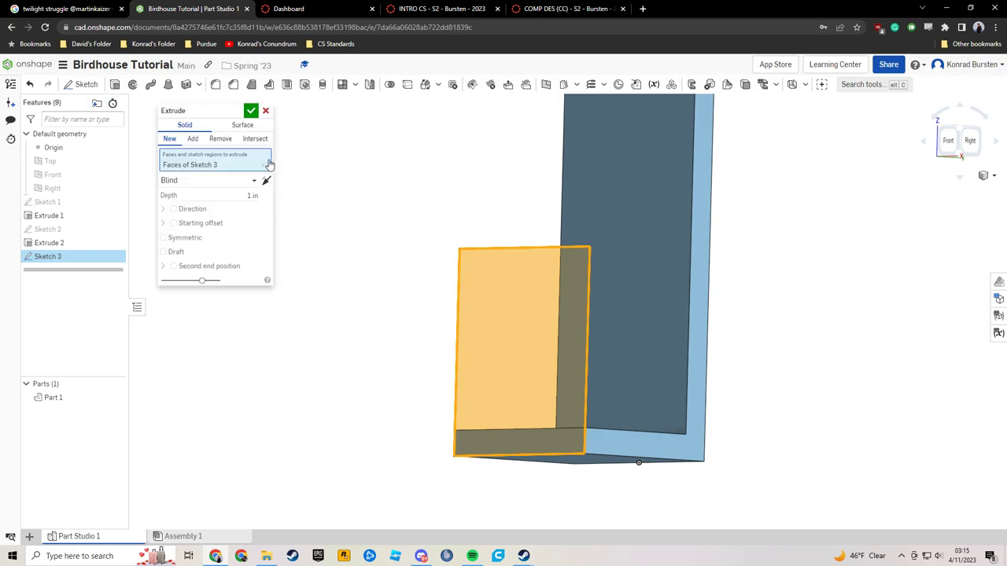
{"action": "left_click", "coordinate": [242, 195]}
{"action": "type", "text": ".75"}
{"action": "key", "text": "Return"}
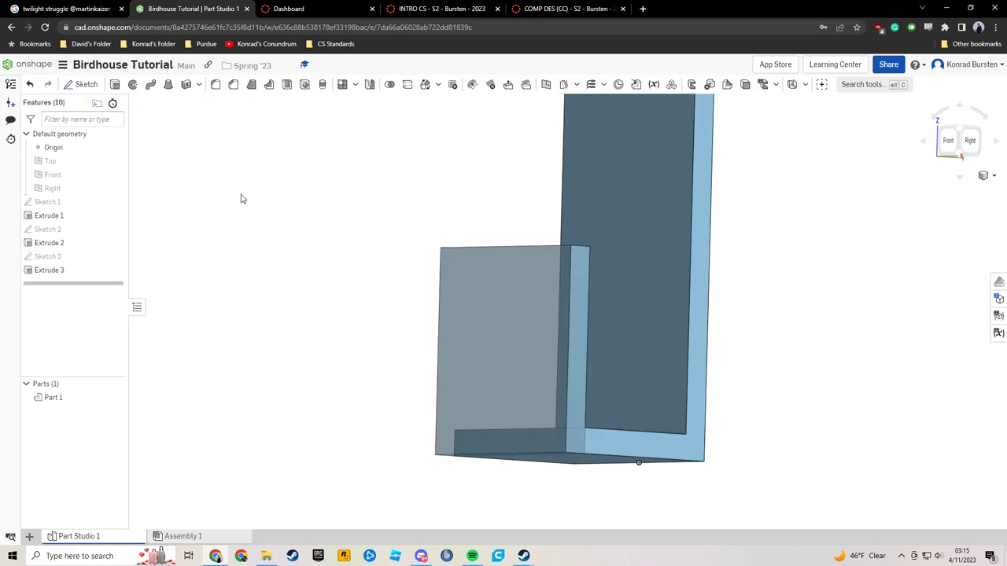
{"action": "mouse_move", "coordinate": [746, 356]}
{"action": "right_mouse_down"}
{"action": "mouse_move", "coordinate": [782, 359]}
{"action": "mouse_move", "coordinate": [759, 368]}
{"action": "right_mouse_up"}
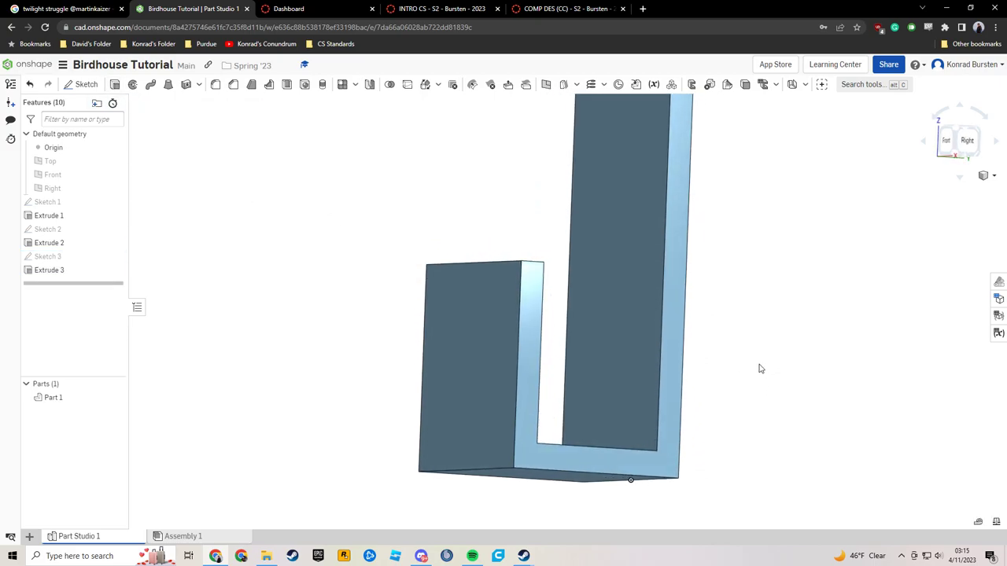
{"action": "left_click", "coordinate": [957, 129]}
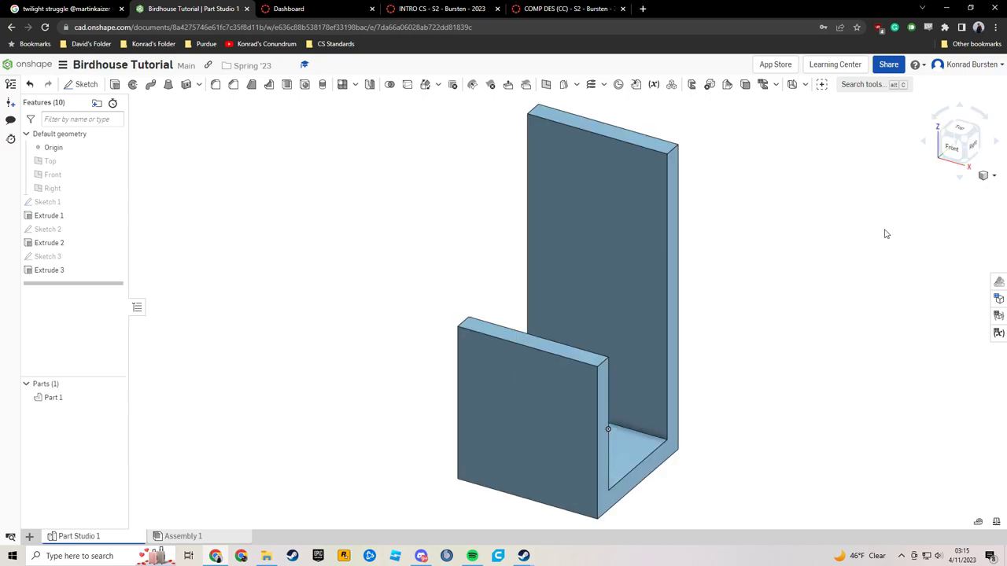
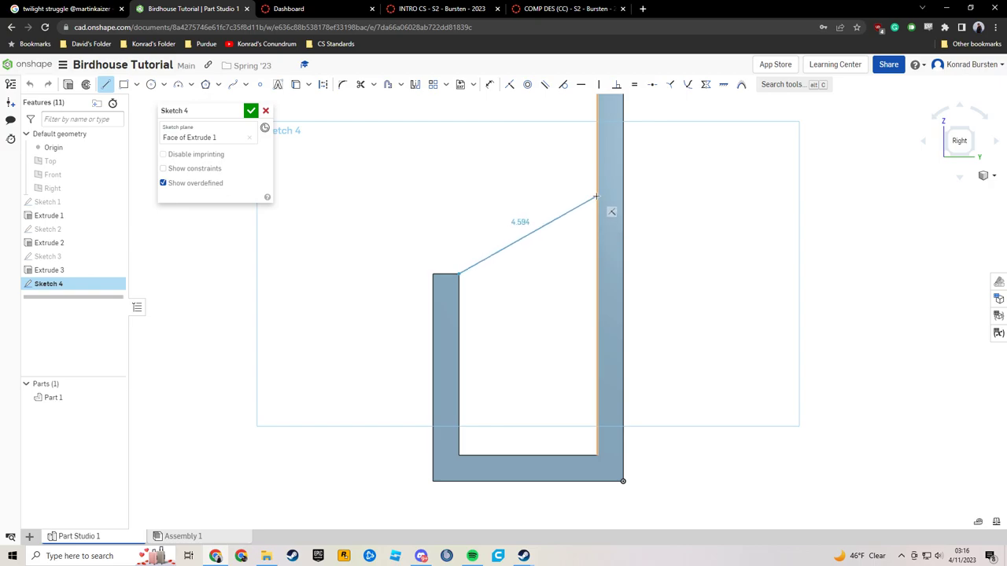
Draw the closed side wall profile between the front panel, floor and back board, with a slanted top line about 4.6 in long.
{"action": "left_click", "coordinate": [595, 197]}
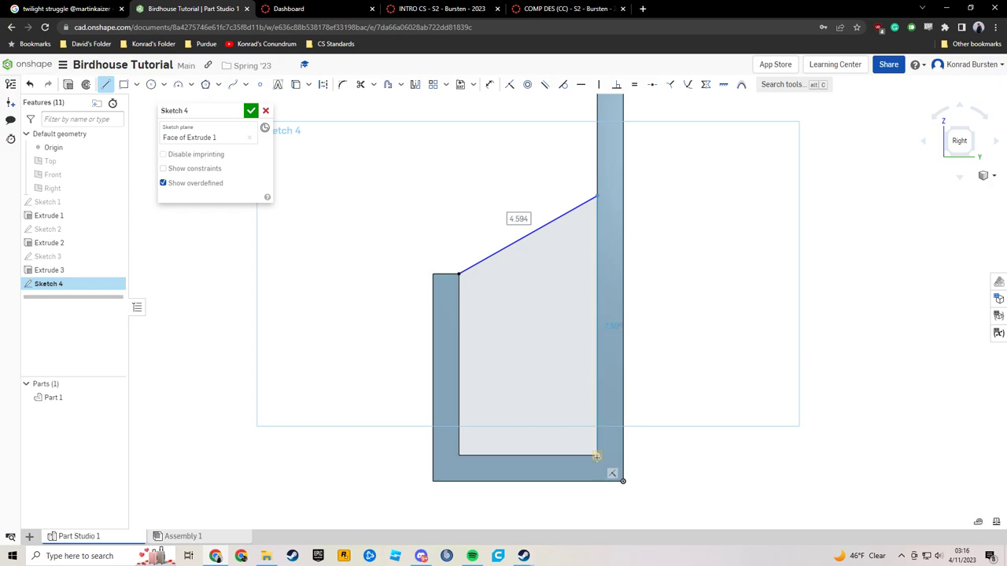
{"action": "left_click", "coordinate": [597, 456]}
{"action": "left_click", "coordinate": [459, 455]}
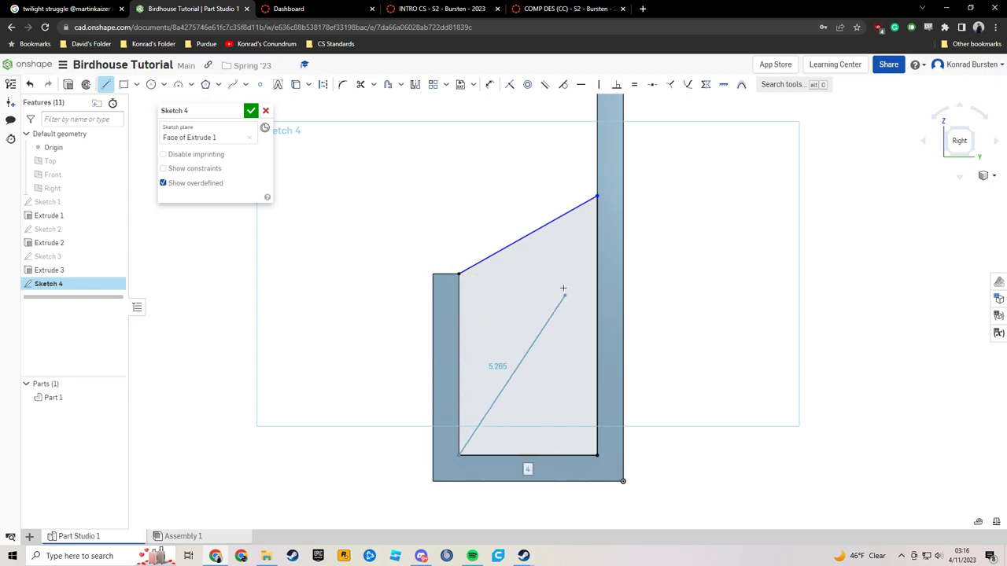
{"action": "left_click", "coordinate": [459, 272]}
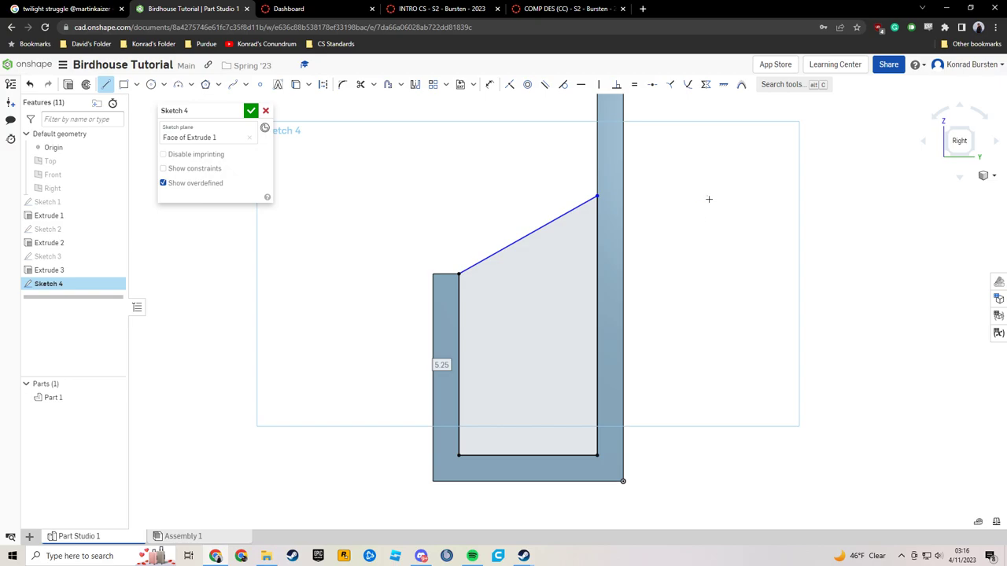
{"action": "key", "text": "Escape"}
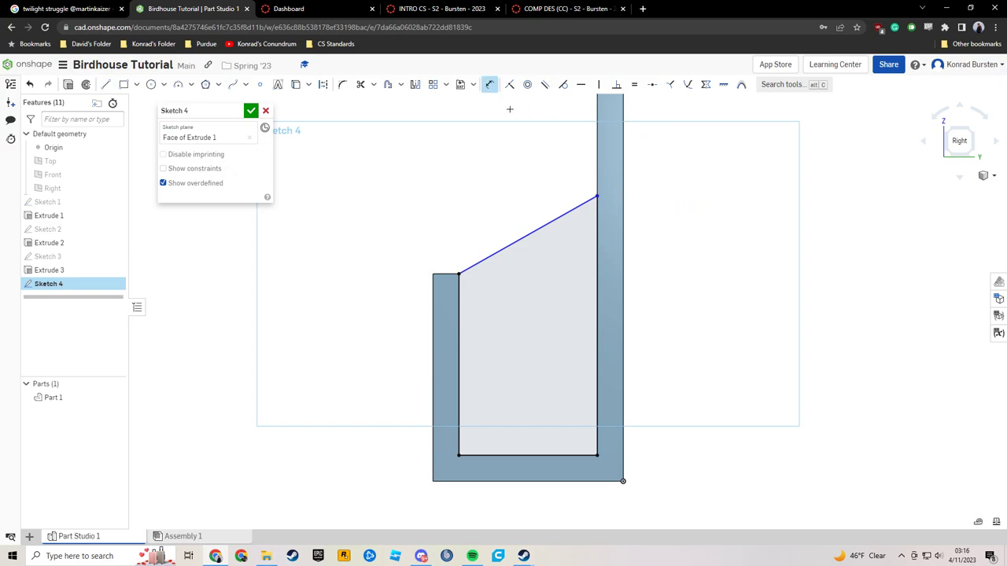
Set the angle between the slanted top line and the vertical line along the back board to 60°, and activate the Line tool.
{"action": "left_click", "coordinate": [529, 234]}
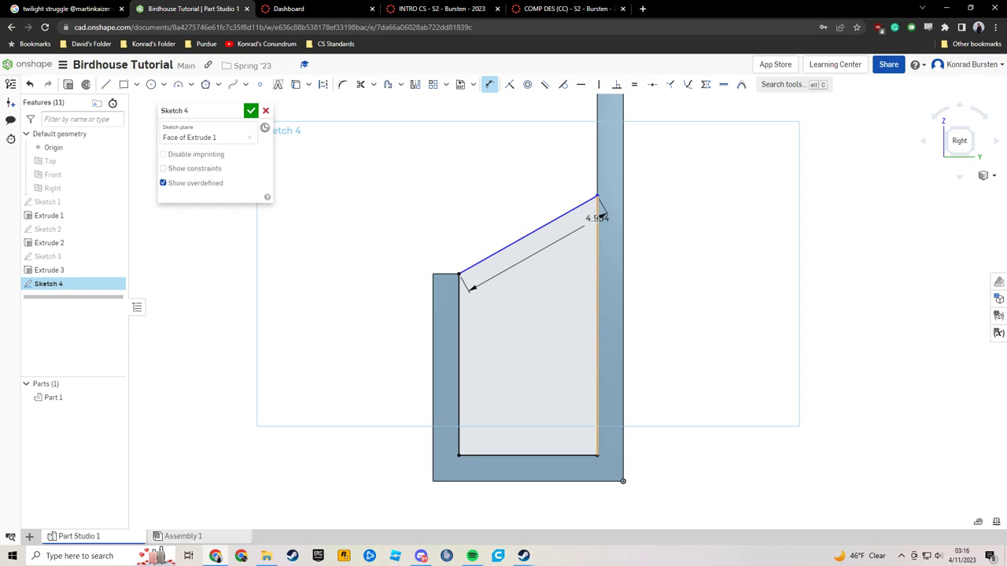
{"action": "left_click", "coordinate": [597, 253]}
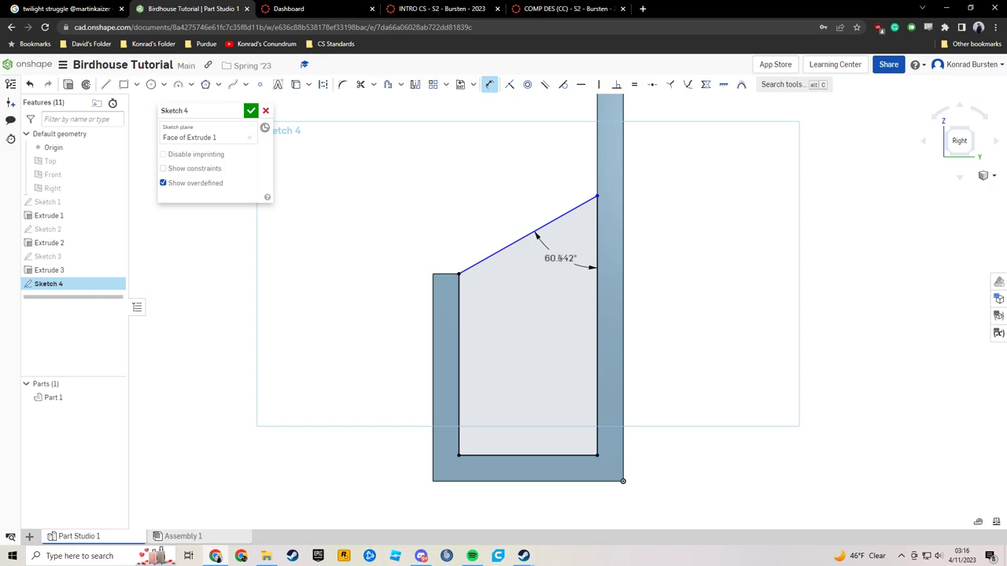
{"action": "left_click", "coordinate": [560, 260]}
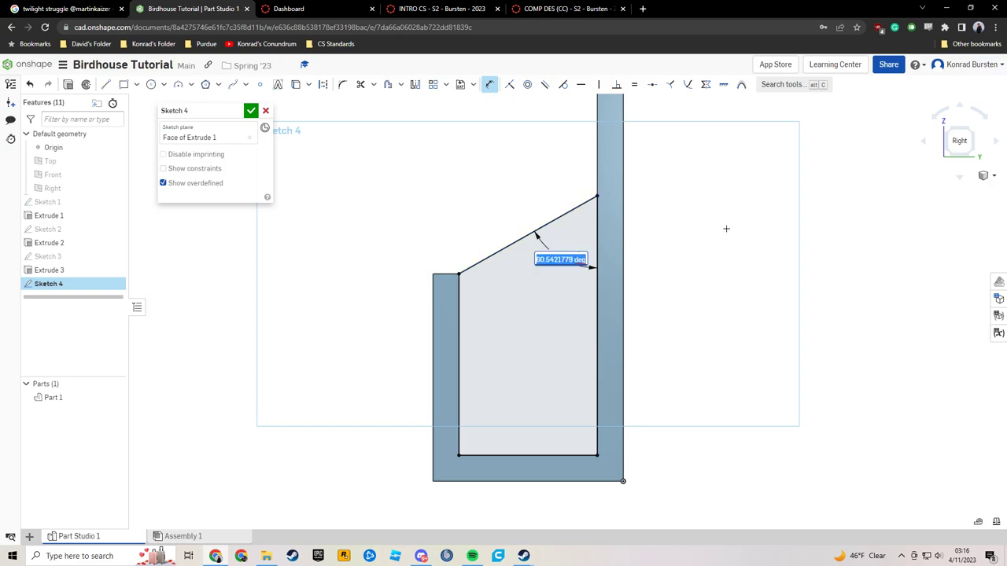
{"action": "type", "text": "60"}
{"action": "key", "text": "Return"}
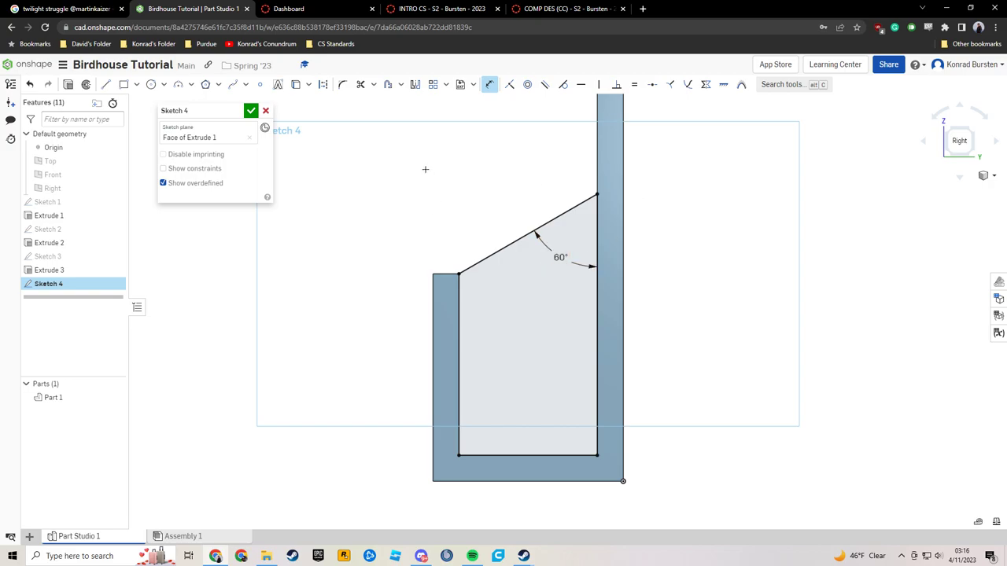
{"action": "left_click", "coordinate": [107, 85]}
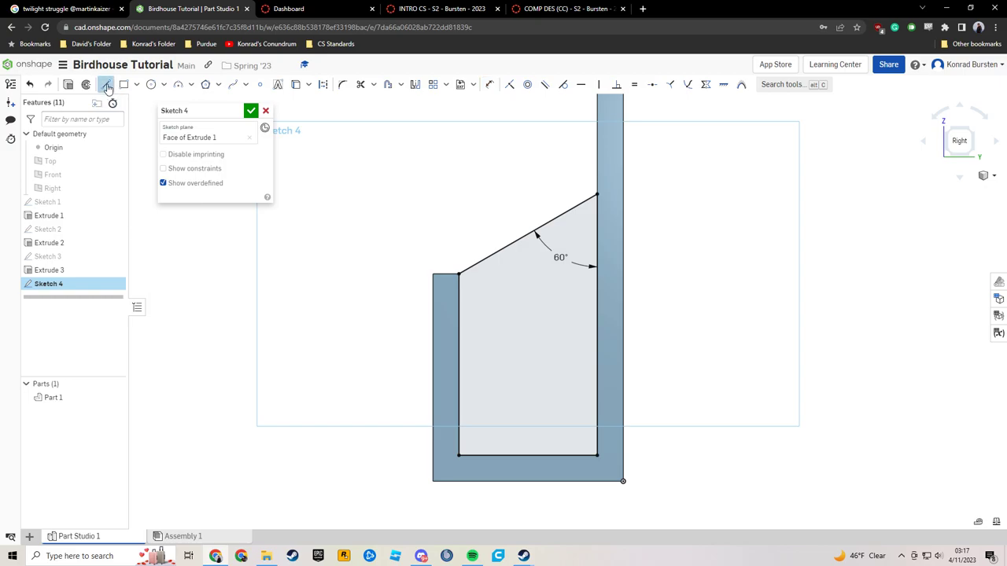
Draw a 0.75 in wide triangle on the front panel's upper end, extending the slanted line to its outer edge, and finish the sketch.
{"action": "left_click", "coordinate": [455, 276]}
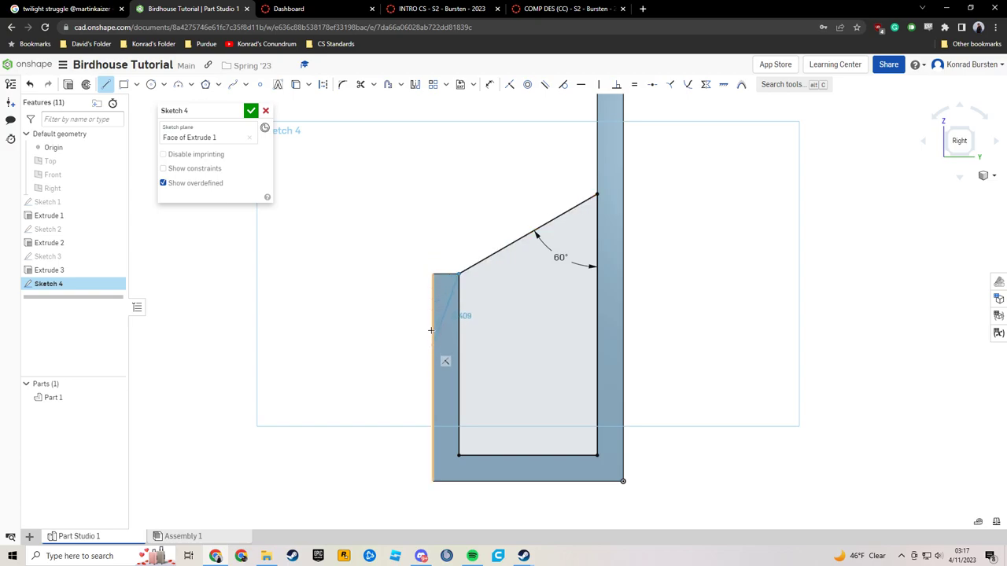
{"action": "left_click", "coordinate": [458, 272]}
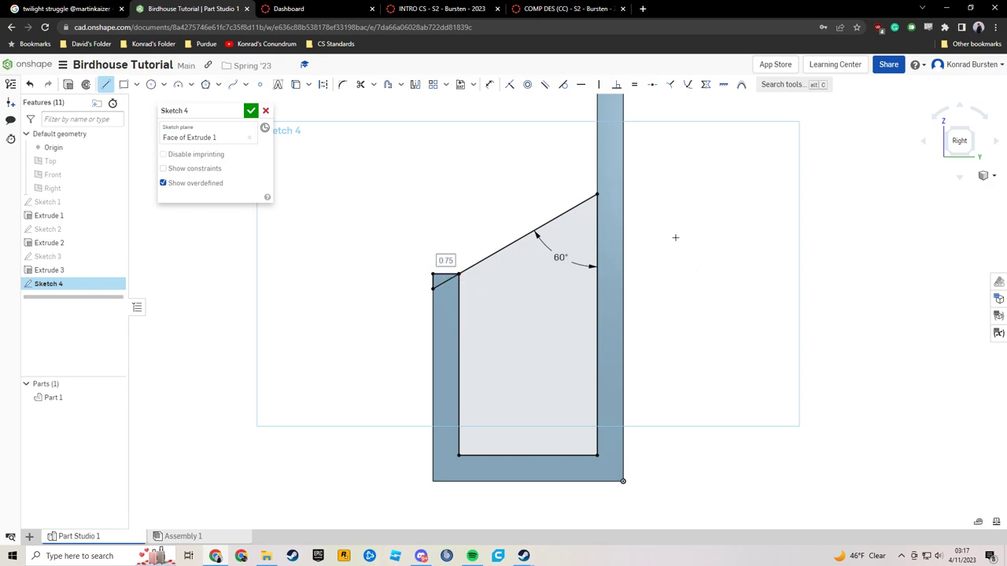
{"action": "left_click", "coordinate": [251, 111]}
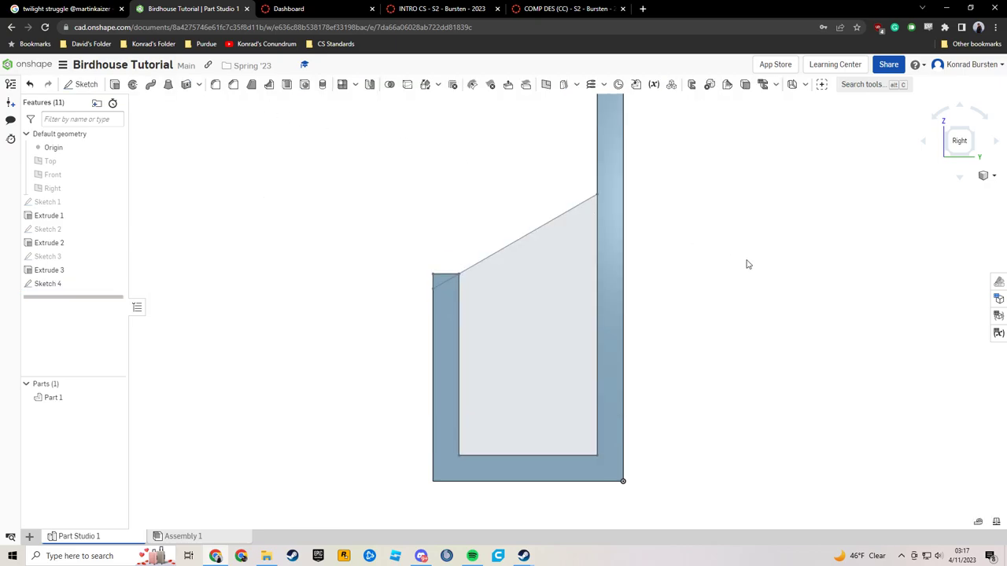
Extrude the side wall region 0.75 in inward between the front panel and back board, joined to the existing part.
{"action": "right_click_drag", "start_coordinate": [734, 259], "coordinate": [707, 276]}
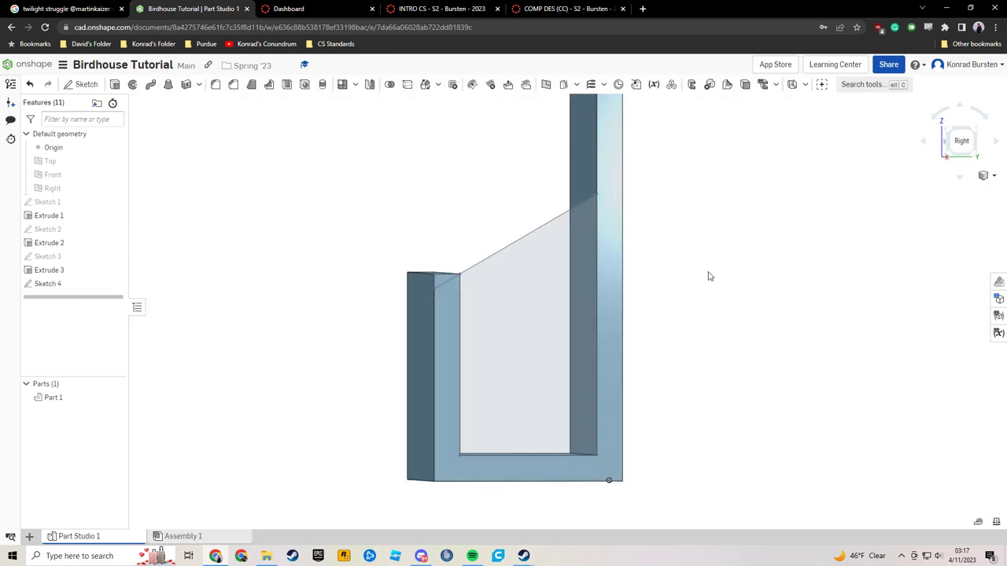
{"action": "left_click", "coordinate": [598, 293]}
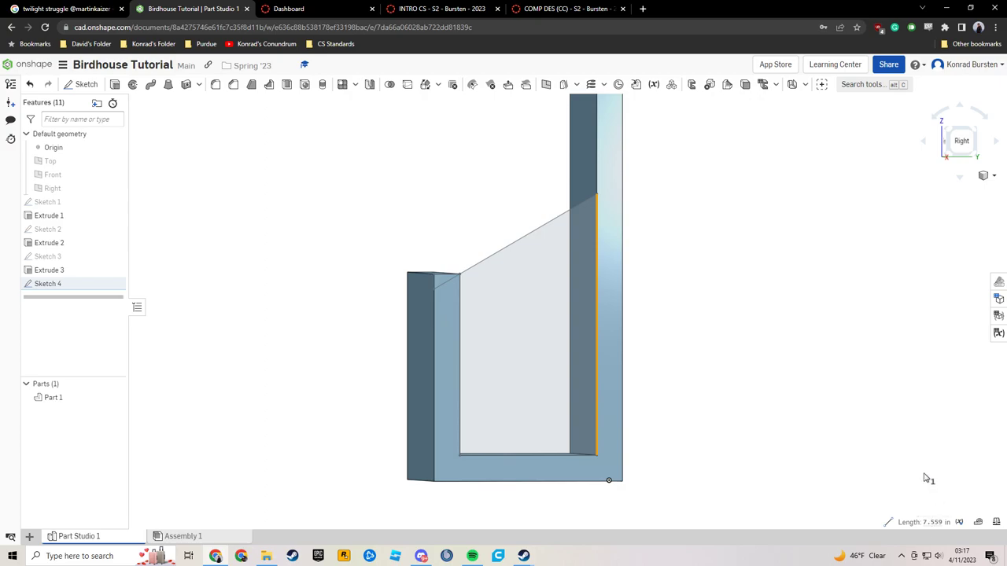
{"action": "key", "text": "Escape"}
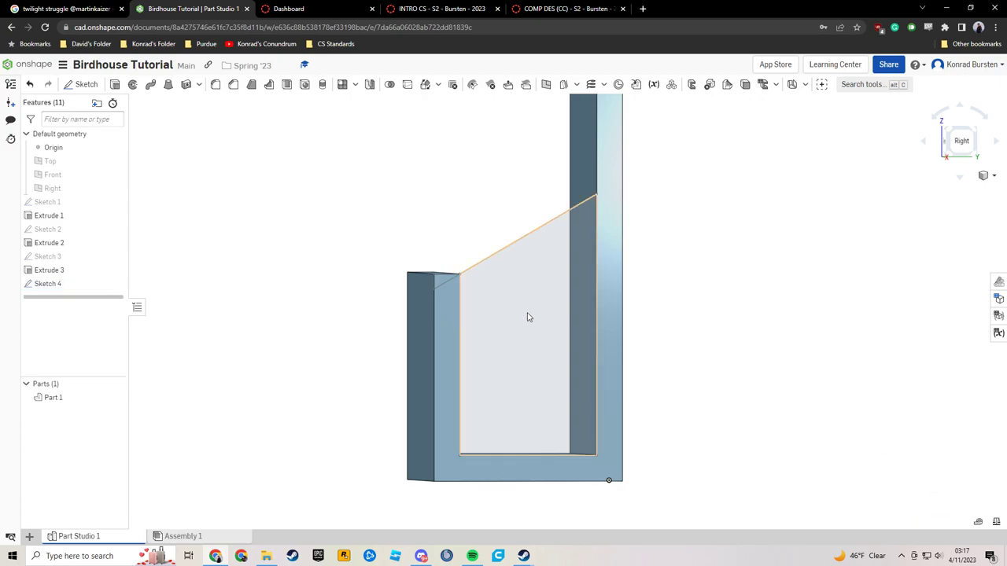
{"action": "left_click", "coordinate": [528, 317]}
{"action": "mouse_move", "coordinate": [764, 323]}
{"action": "right_mouse_down"}
{"action": "mouse_move", "coordinate": [774, 338]}
{"action": "mouse_move", "coordinate": [751, 331]}
{"action": "right_mouse_up"}
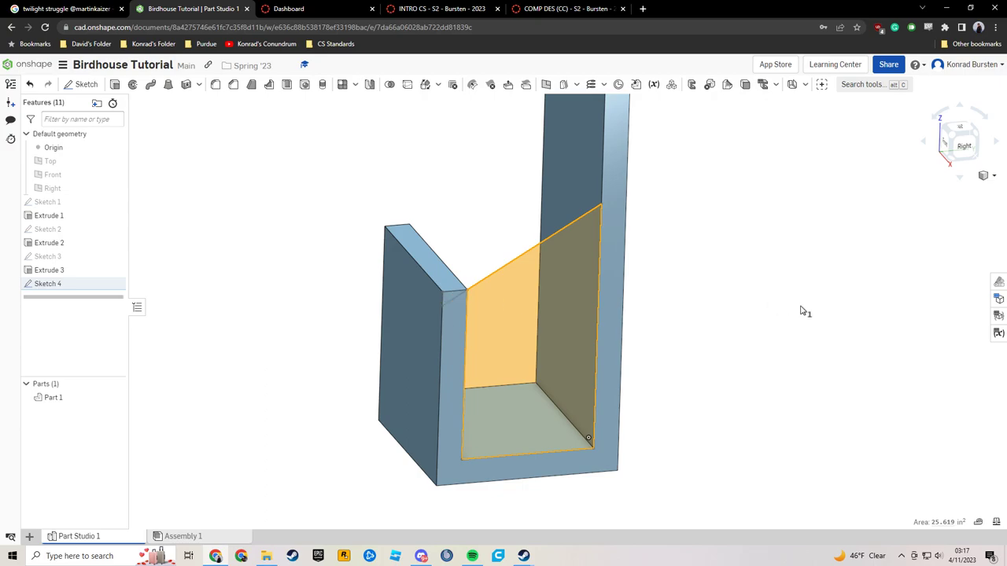
{"action": "left_click", "coordinate": [116, 84]}
{"action": "right_click_drag", "start_coordinate": [353, 217], "coordinate": [330, 204]}
{"action": "left_click", "coordinate": [266, 181]}
{"action": "left_click", "coordinate": [242, 195]}
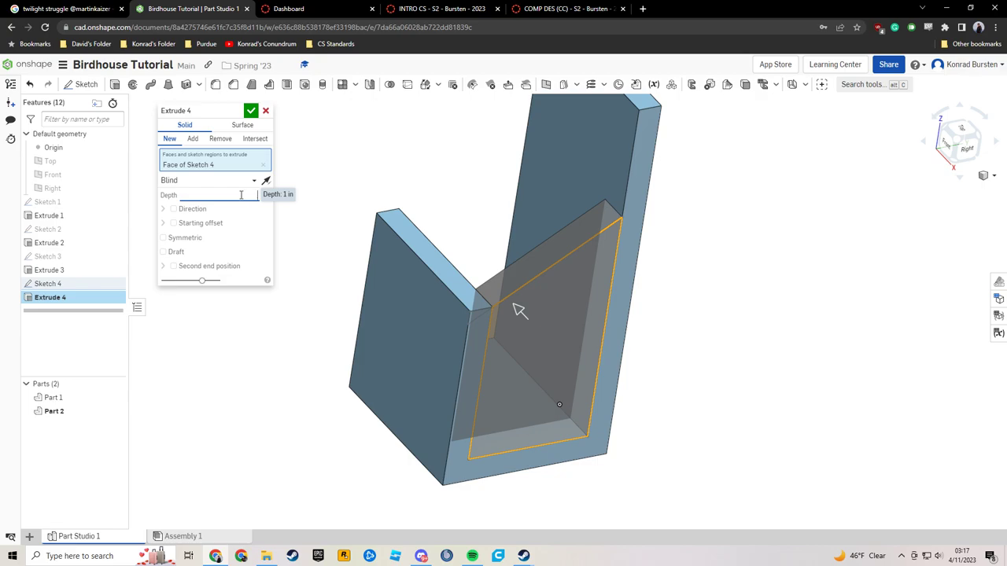
{"action": "type", "text": ".75"}
{"action": "key", "text": "Return"}
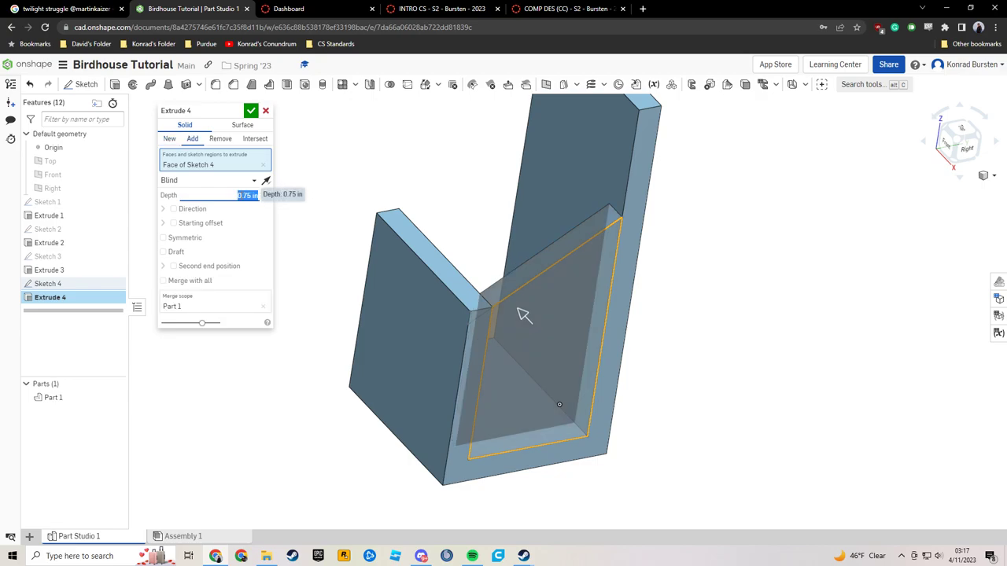
{"action": "left_click", "coordinate": [250, 110]}
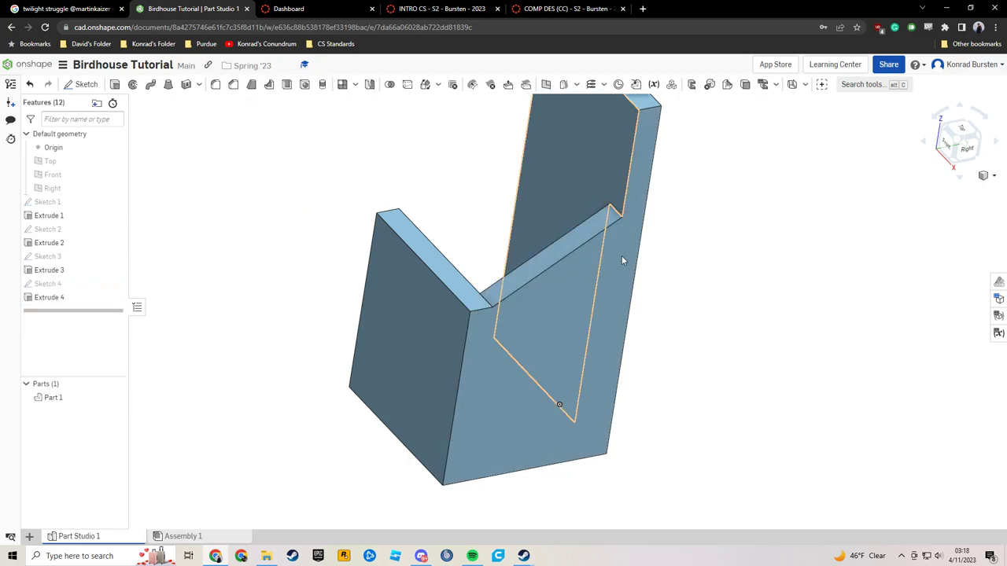
Show the hidden Sketch 4 again and bring its small triangle at the front panel's upper end into close view.
{"action": "key", "text": "shift+4"}
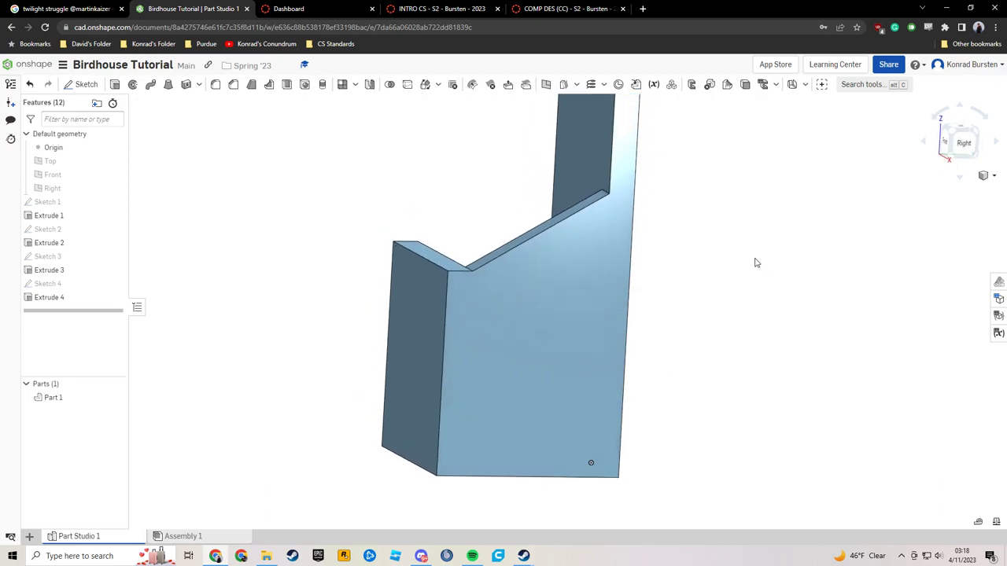
{"action": "key", "text": "shift+4"}
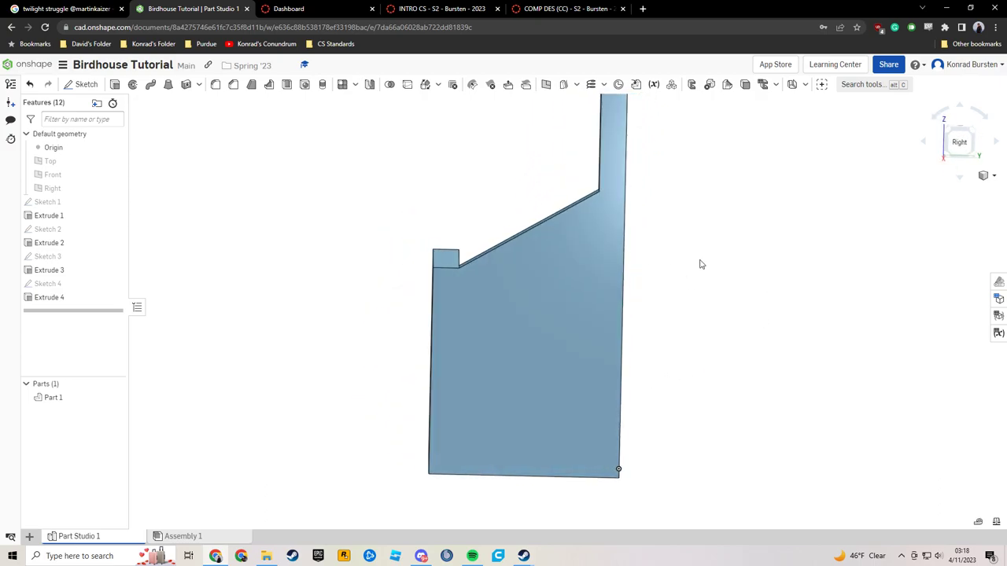
{"action": "scroll", "coordinate": [440, 272], "scroll_direction": "up", "scroll_amount": 5}
{"action": "scroll", "coordinate": [399, 274], "scroll_direction": "down", "scroll_amount": 5}
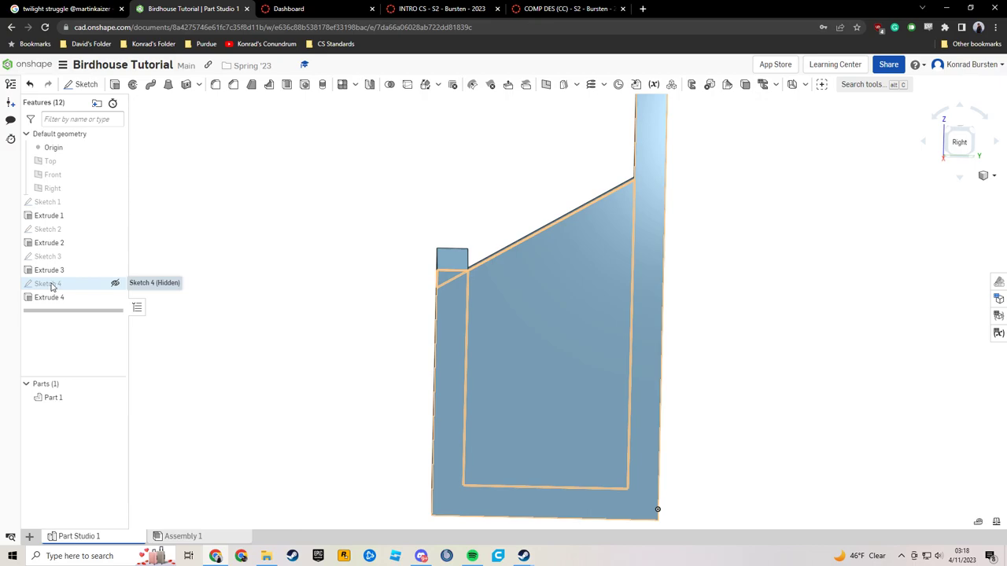
{"action": "left_click", "coordinate": [115, 284]}
{"action": "key", "text": "Left"}
{"action": "key", "text": "Left"}
{"action": "key", "text": "Left"}
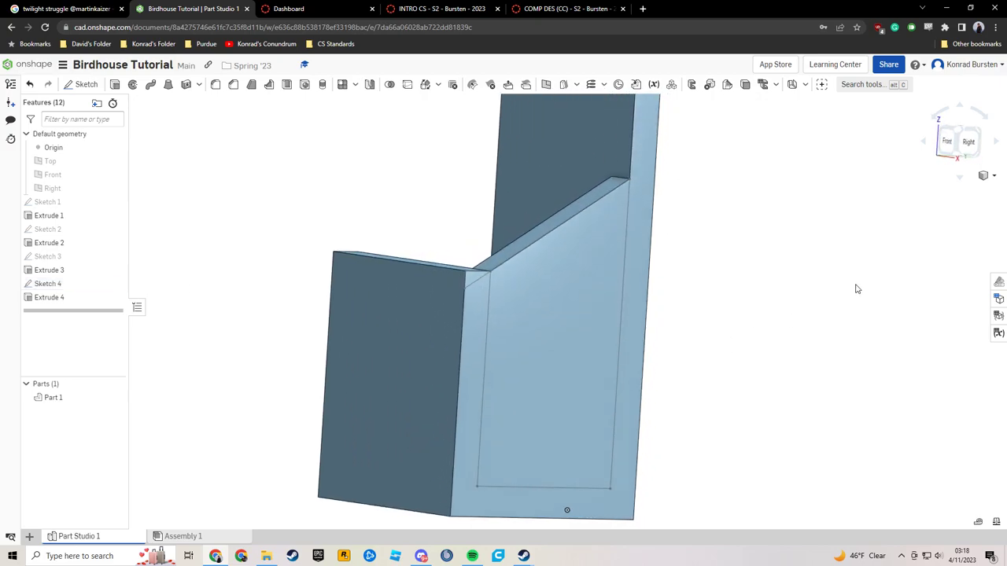
{"action": "scroll", "coordinate": [508, 295], "scroll_direction": "up", "scroll_amount": 6}
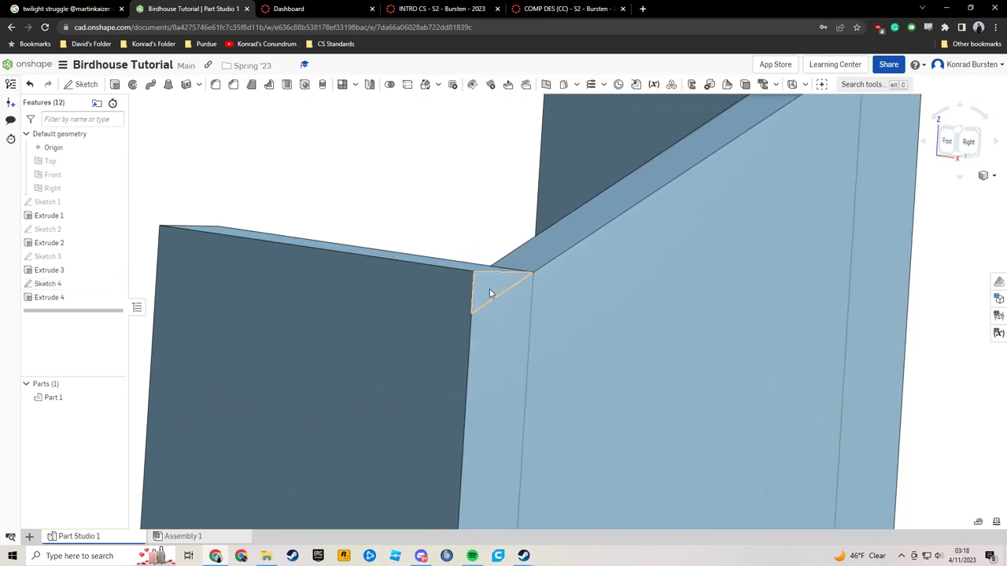
Cut the small triangular region through all of the front panel with a Remove extrude to bevel its upper edge.
{"action": "left_click", "coordinate": [489, 283]}
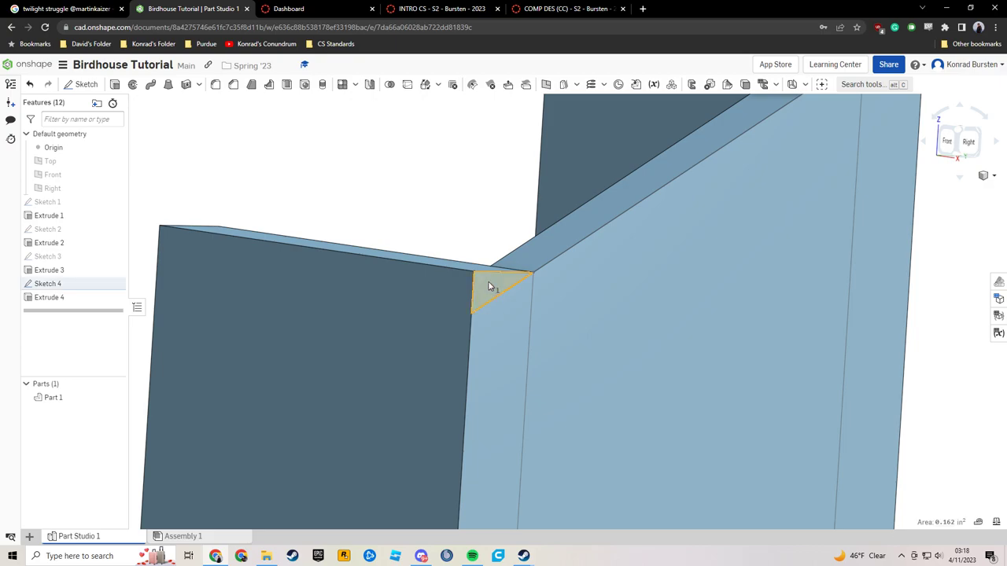
{"action": "scroll", "coordinate": [407, 203], "scroll_direction": "down", "scroll_amount": 4}
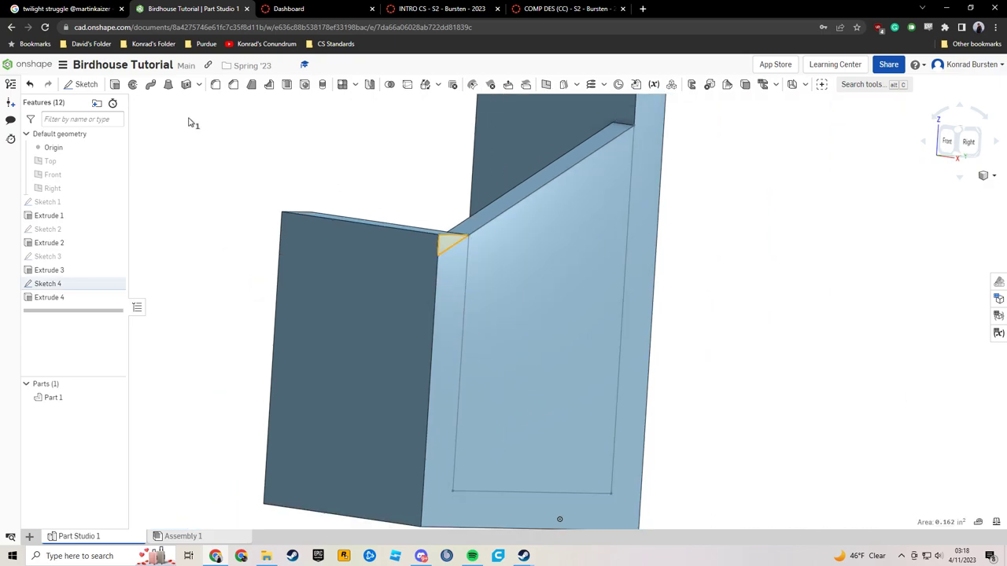
{"action": "left_click", "coordinate": [114, 85]}
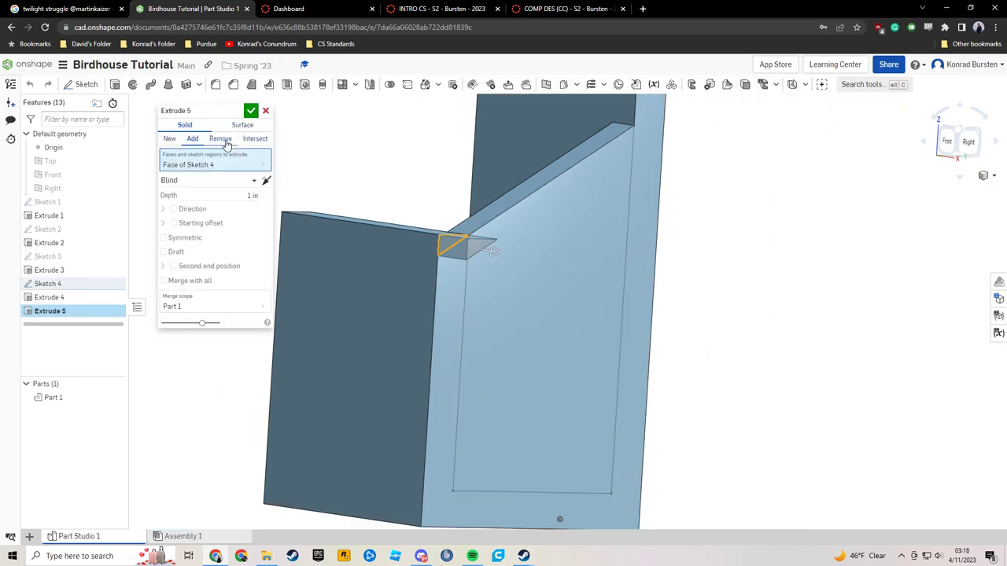
{"action": "left_click", "coordinate": [221, 140]}
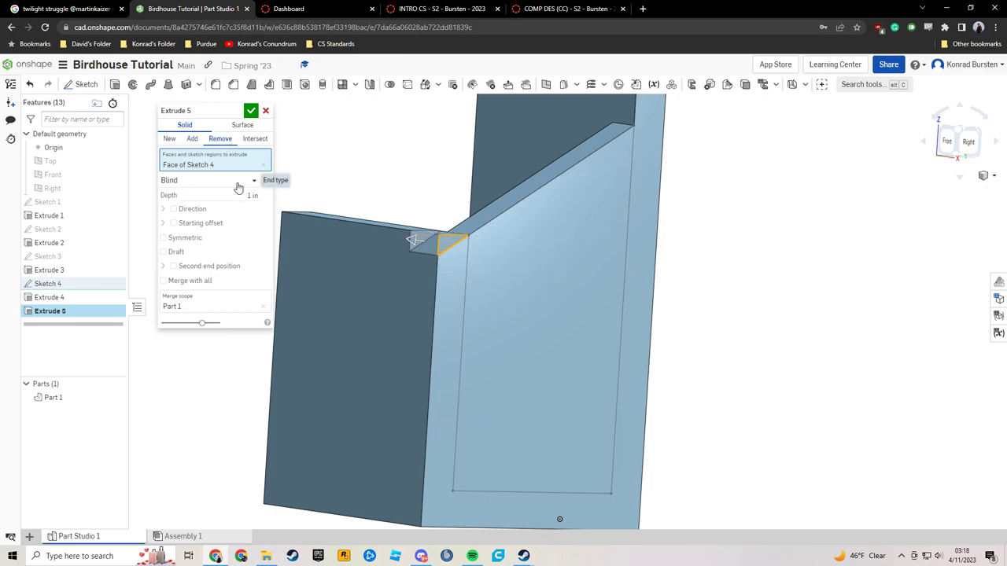
{"action": "left_click", "coordinate": [237, 181]}
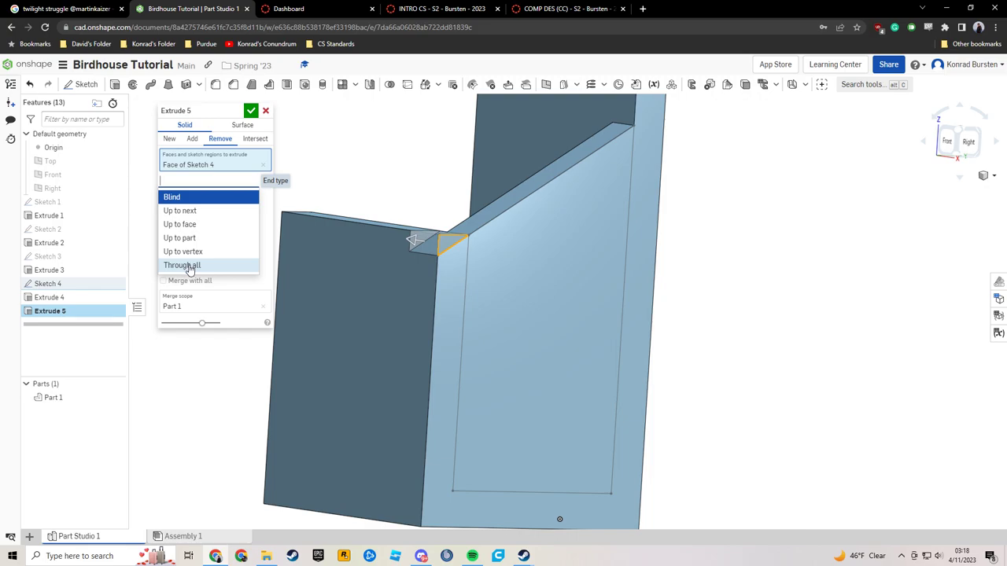
{"action": "left_click", "coordinate": [237, 325]}
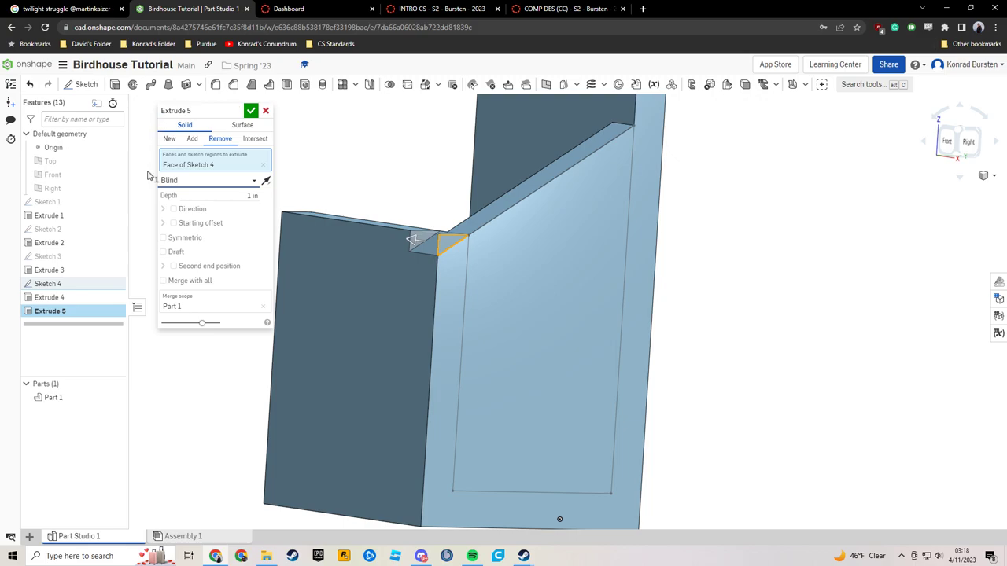
{"action": "left_click", "coordinate": [213, 179]}
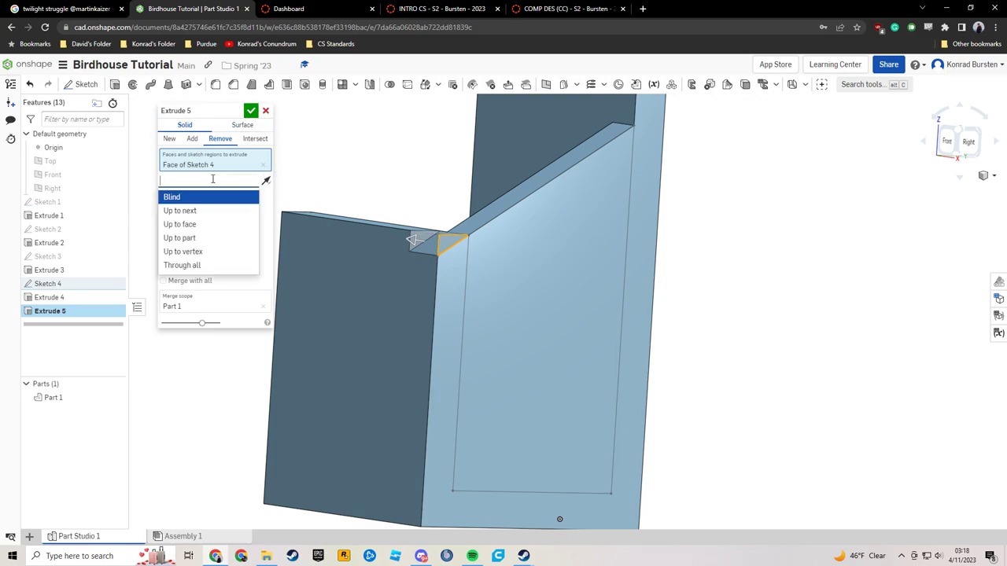
{"action": "left_click", "coordinate": [198, 267]}
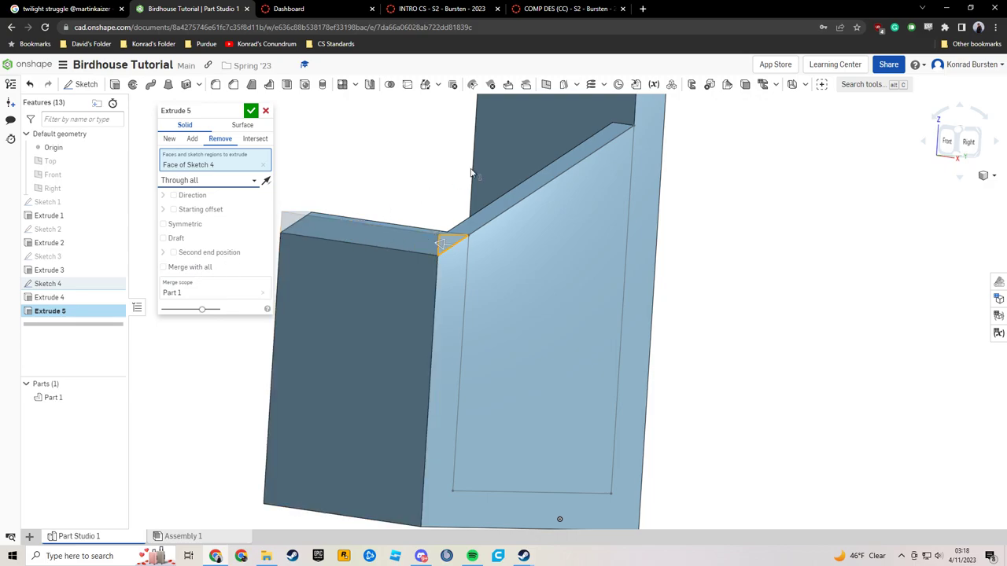
{"action": "left_click", "coordinate": [250, 111]}
Hide Sketch 4 and show the whole birdhouse from an angled front-right view.
{"action": "right_click_drag", "start_coordinate": [822, 279], "coordinate": [423, 274]}
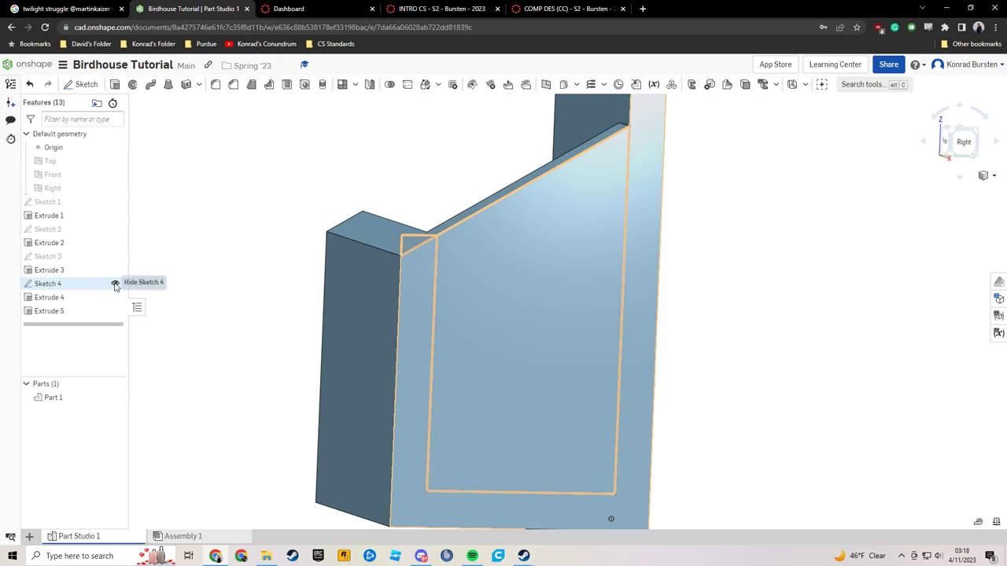
{"action": "left_click", "coordinate": [115, 284]}
{"action": "right_click_drag", "start_coordinate": [767, 254], "coordinate": [855, 218]}
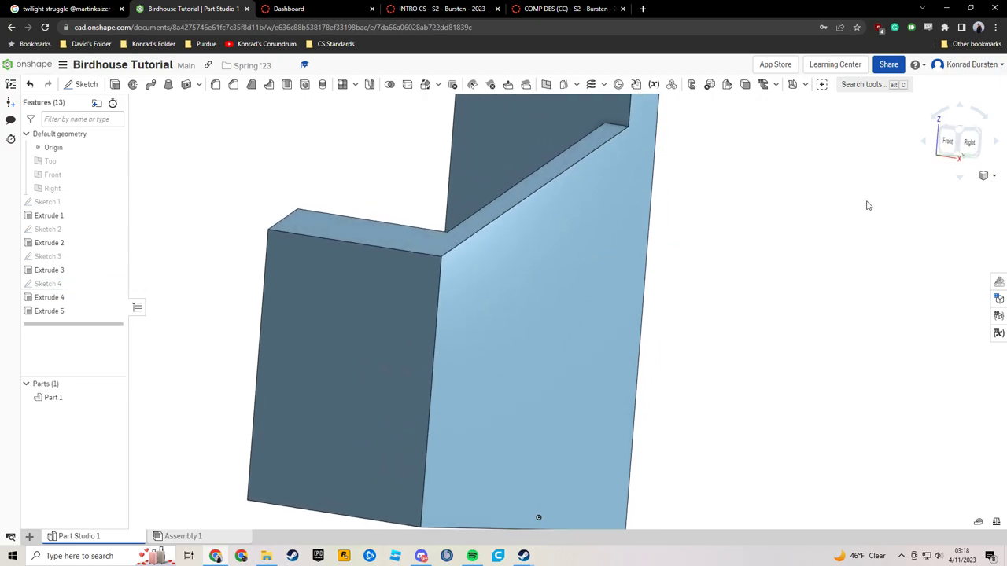
{"action": "left_click", "coordinate": [951, 135]}
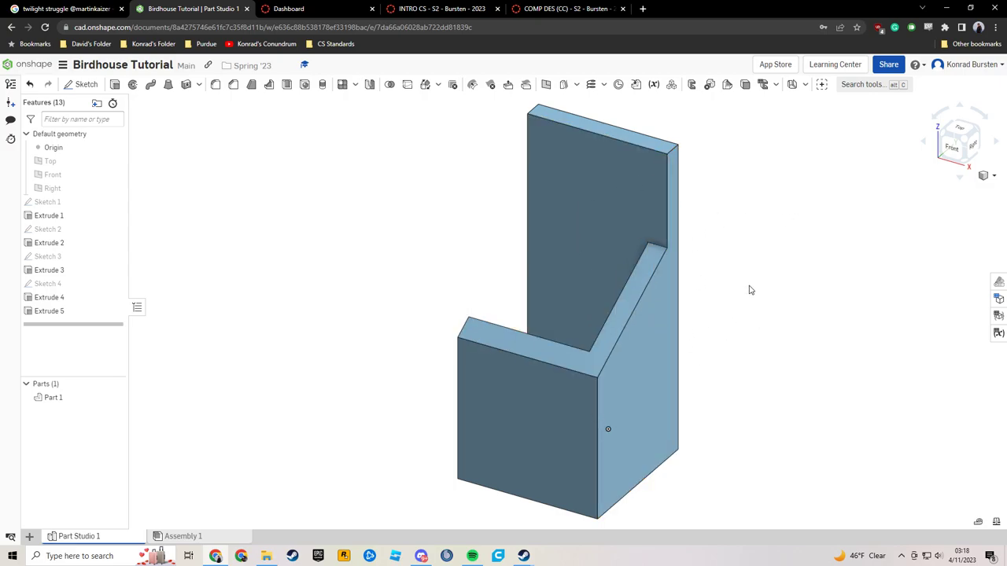
Sketch the closed side wall profile on the open left side's outer face, with a slanted top line about 4.9 in long.
{"action": "right_click_drag", "start_coordinate": [722, 318], "coordinate": [822, 296]}
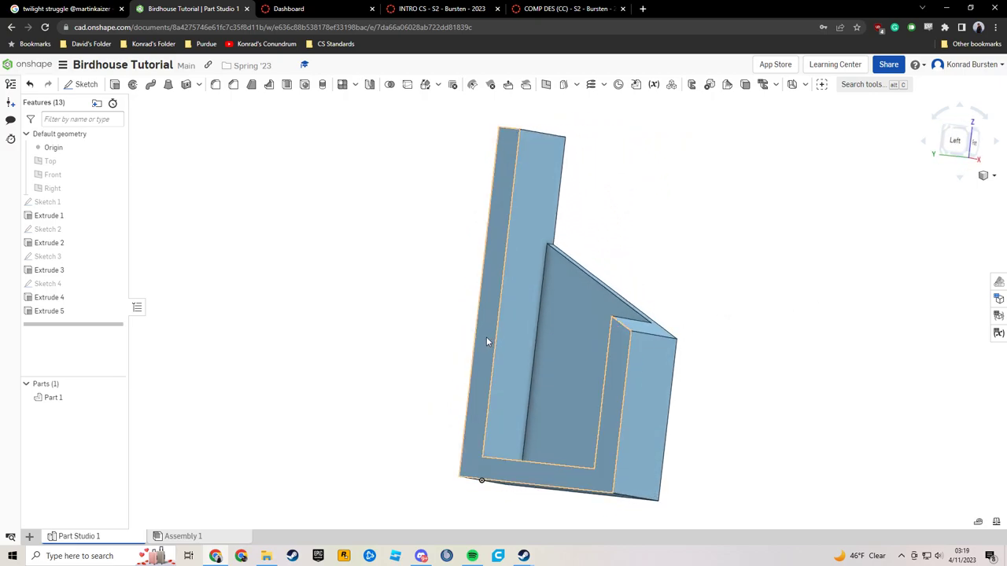
{"action": "left_click", "coordinate": [486, 337]}
{"action": "left_click", "coordinate": [95, 86]}
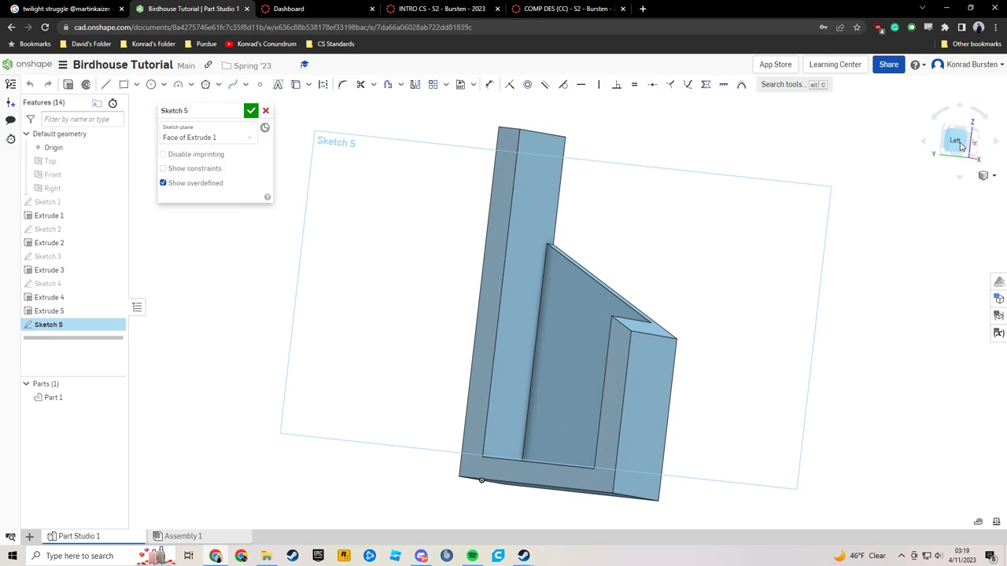
{"action": "left_click", "coordinate": [106, 85]}
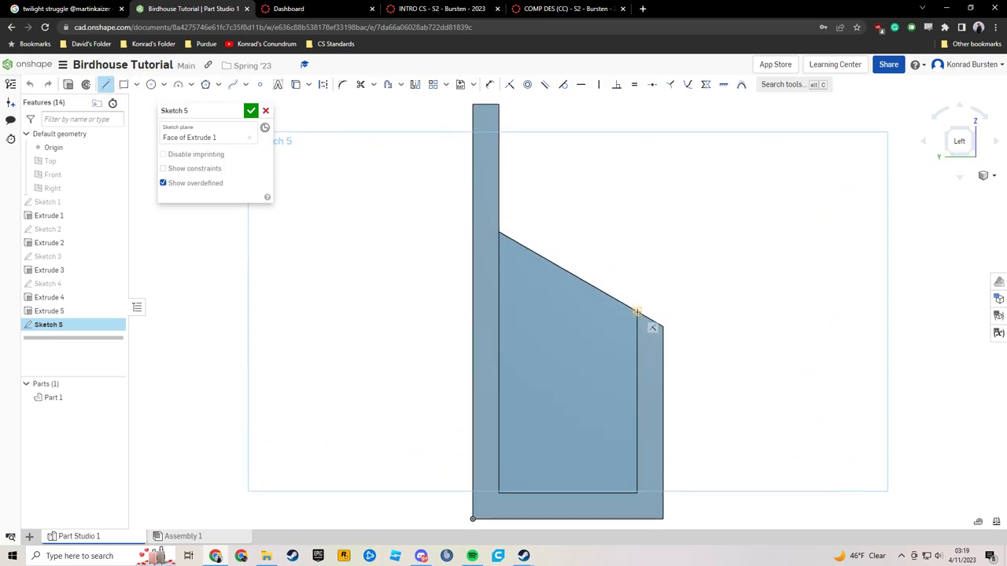
{"action": "left_click", "coordinate": [637, 312]}
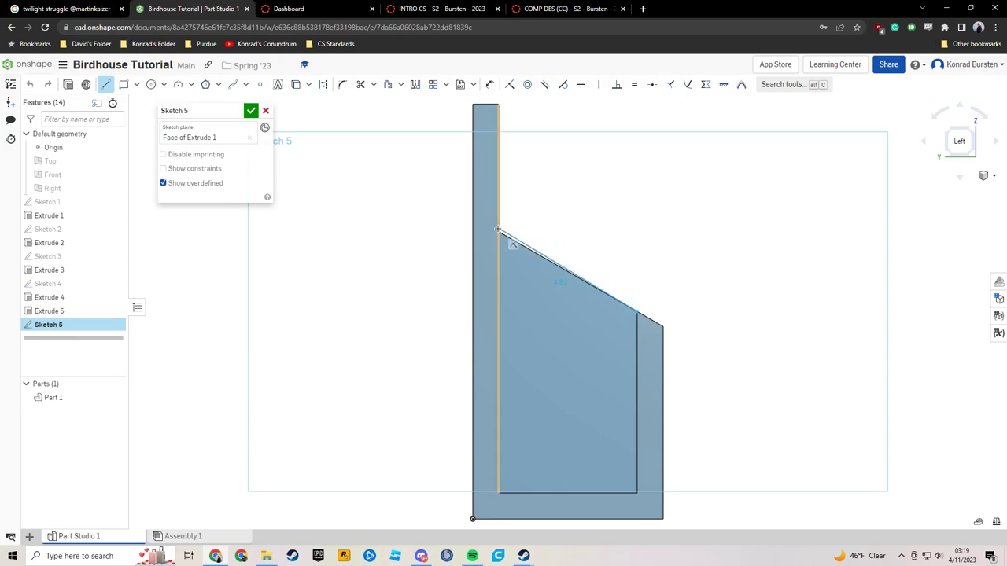
{"action": "left_click", "coordinate": [498, 236]}
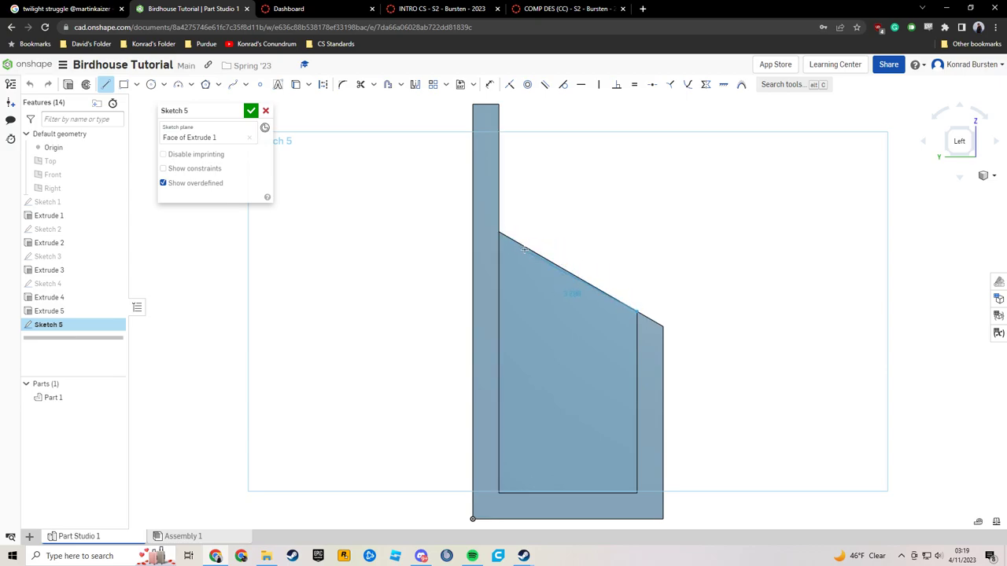
{"action": "left_click", "coordinate": [498, 213]}
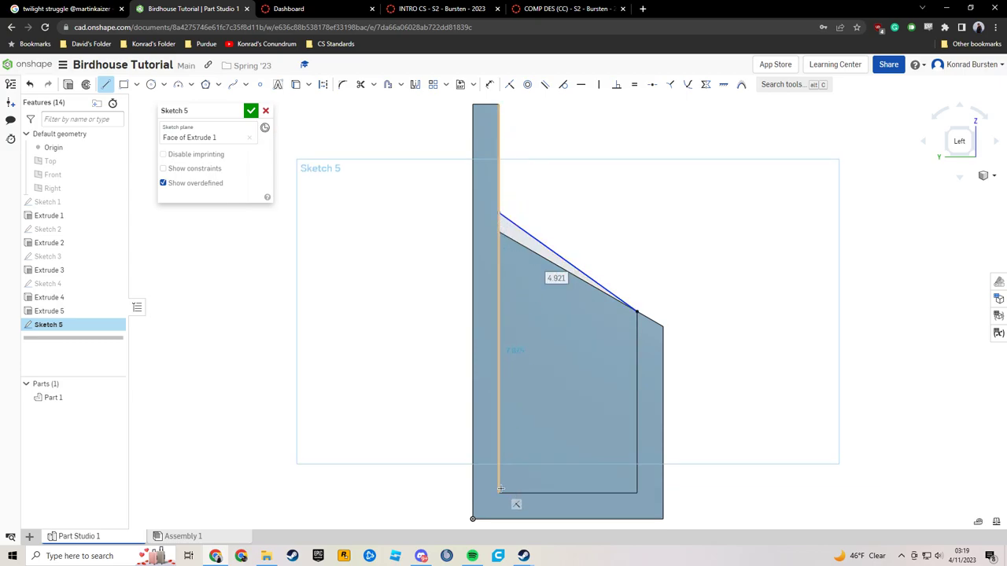
{"action": "left_click", "coordinate": [498, 493]}
{"action": "left_click", "coordinate": [637, 493]}
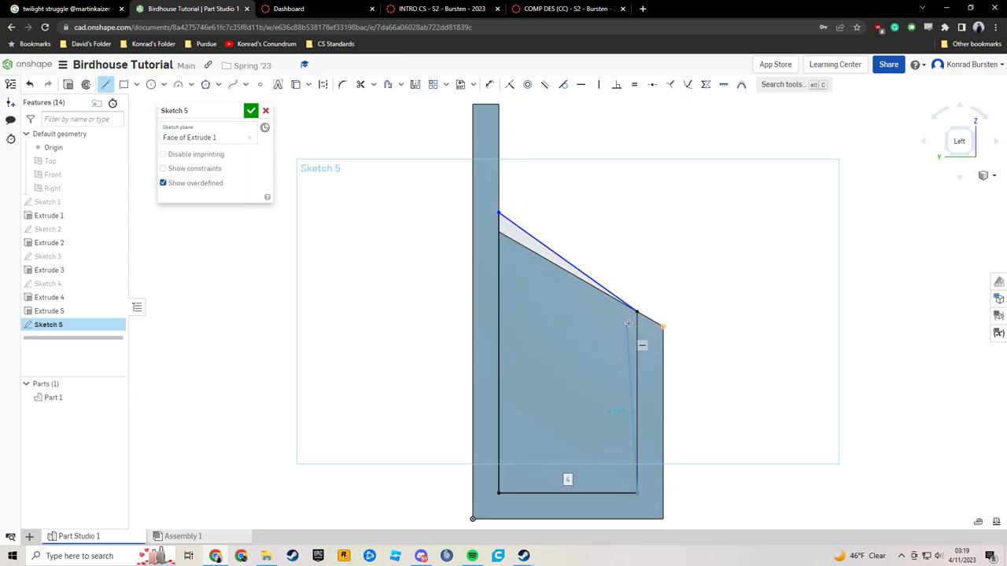
{"action": "left_click", "coordinate": [637, 312]}
Set the angle between the side wall profile's slanted top line and its back vertical line to 60° and finish the sketch.
{"action": "key", "text": "u"}
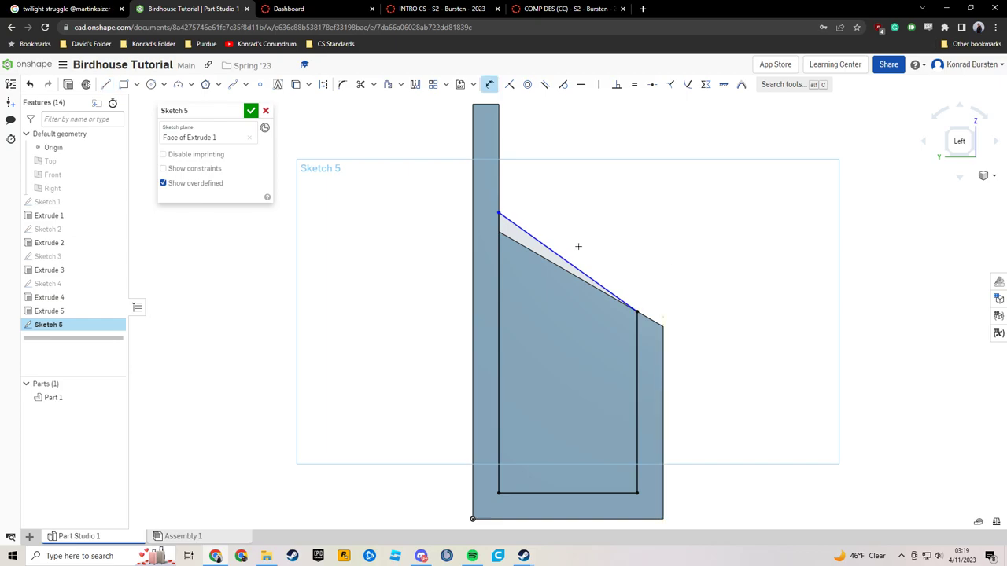
{"action": "left_click", "coordinate": [556, 249]}
{"action": "left_click", "coordinate": [498, 295]}
{"action": "left_click", "coordinate": [538, 284]}
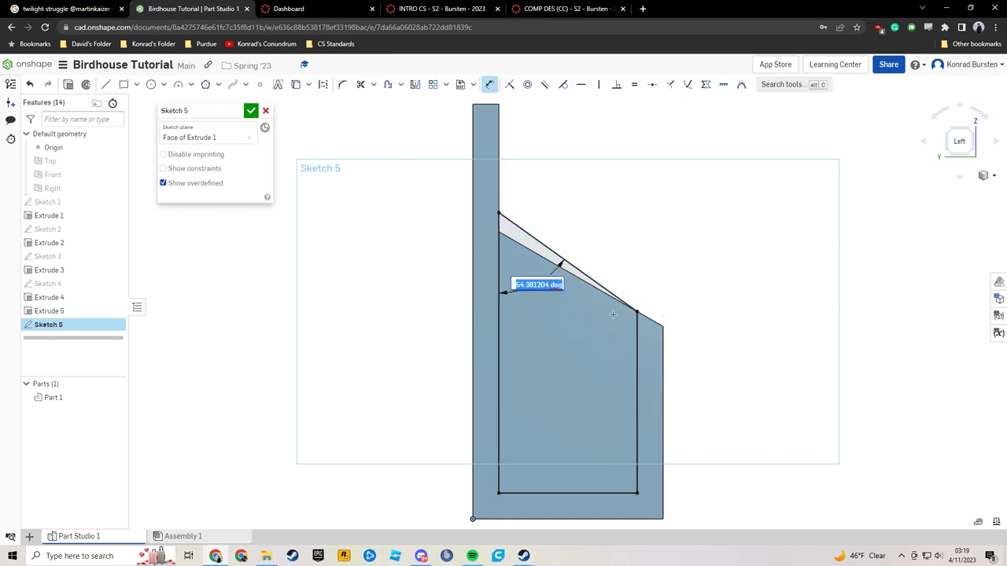
{"action": "type", "text": "60"}
{"action": "key", "text": "Return"}
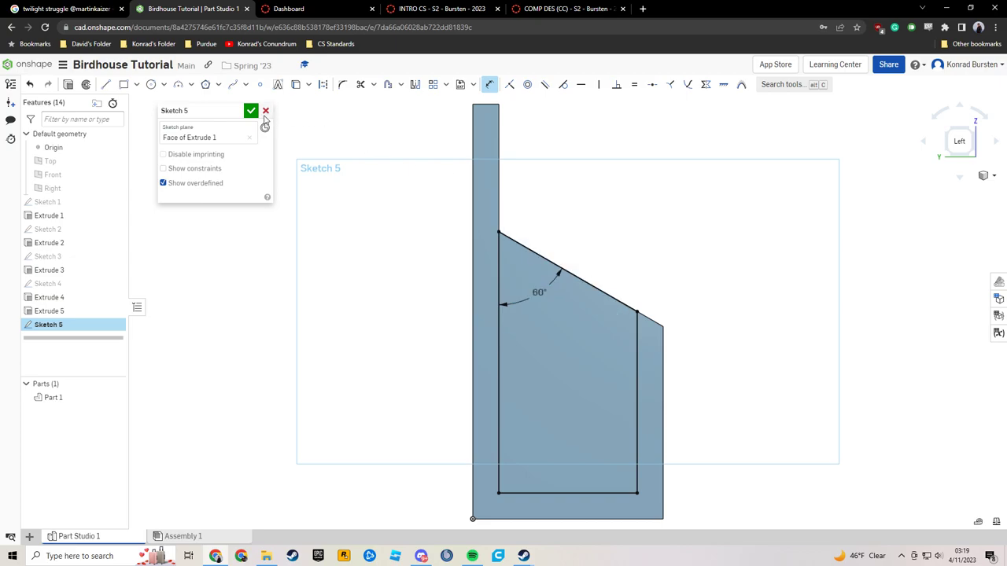
{"action": "left_click", "coordinate": [265, 112]}
Extrude the side wall profile inward and add it to the existing part, closing the birdhouse's open left side.
{"action": "right_click_drag", "start_coordinate": [606, 392], "coordinate": [699, 341]}
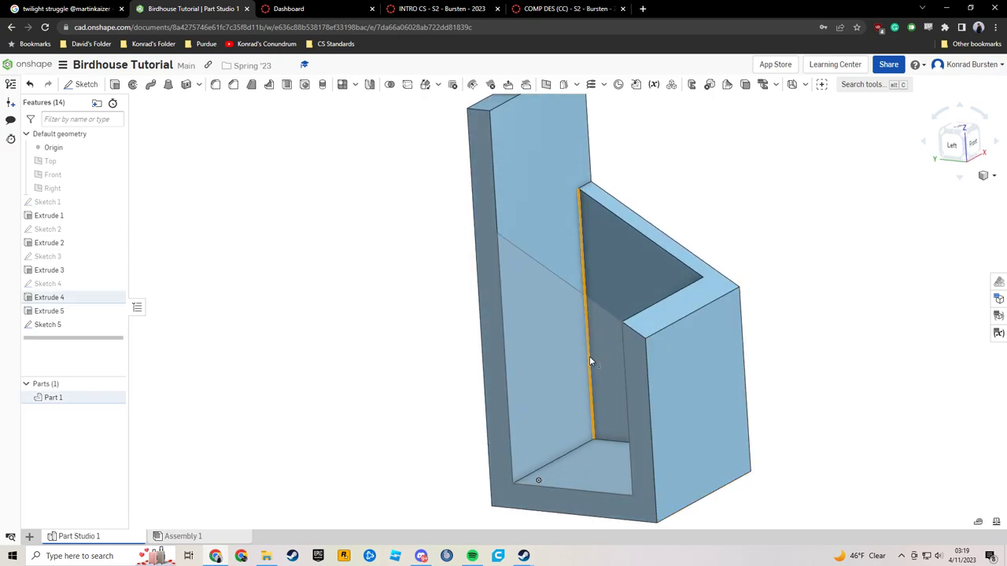
{"action": "left_click", "coordinate": [563, 391]}
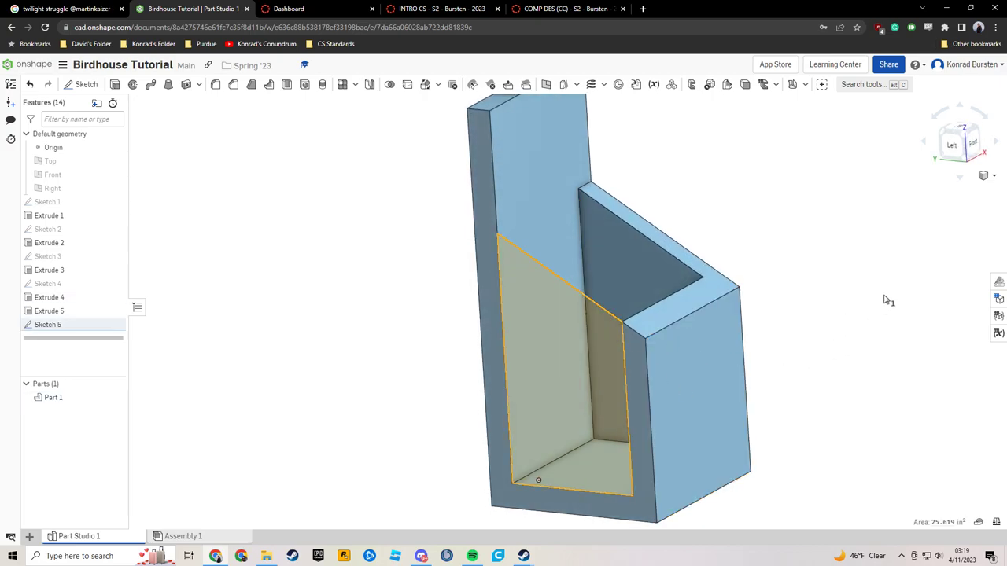
{"action": "key", "text": "shift+e"}
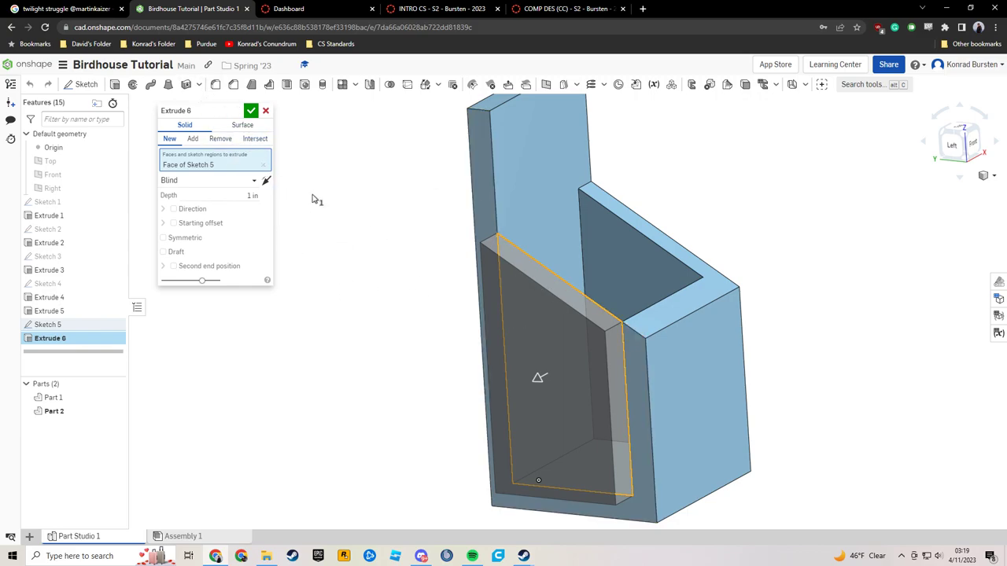
{"action": "left_click", "coordinate": [266, 181]}
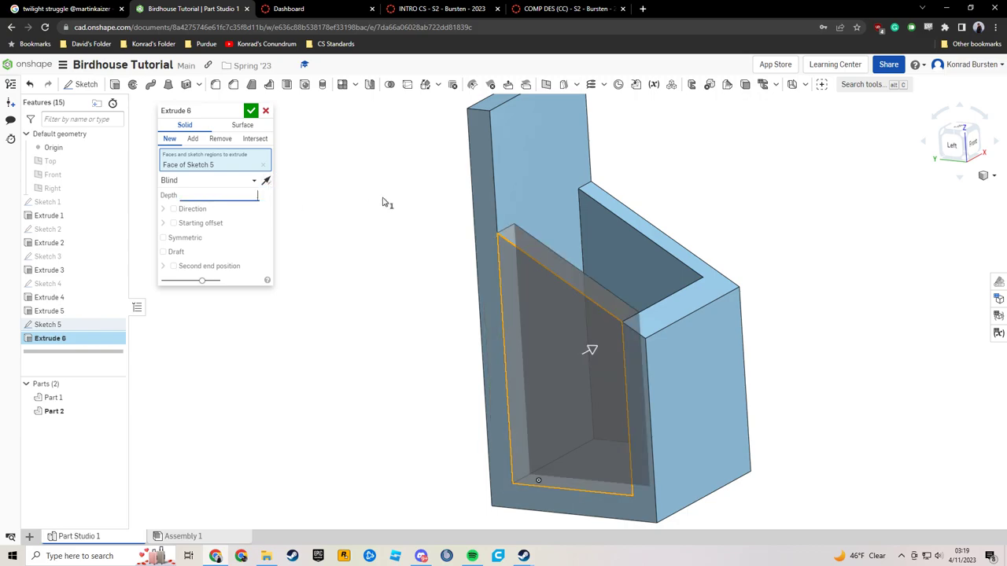
{"action": "key", "text": "Return"}
{"action": "right_click_drag", "start_coordinate": [840, 281], "coordinate": [774, 262]}
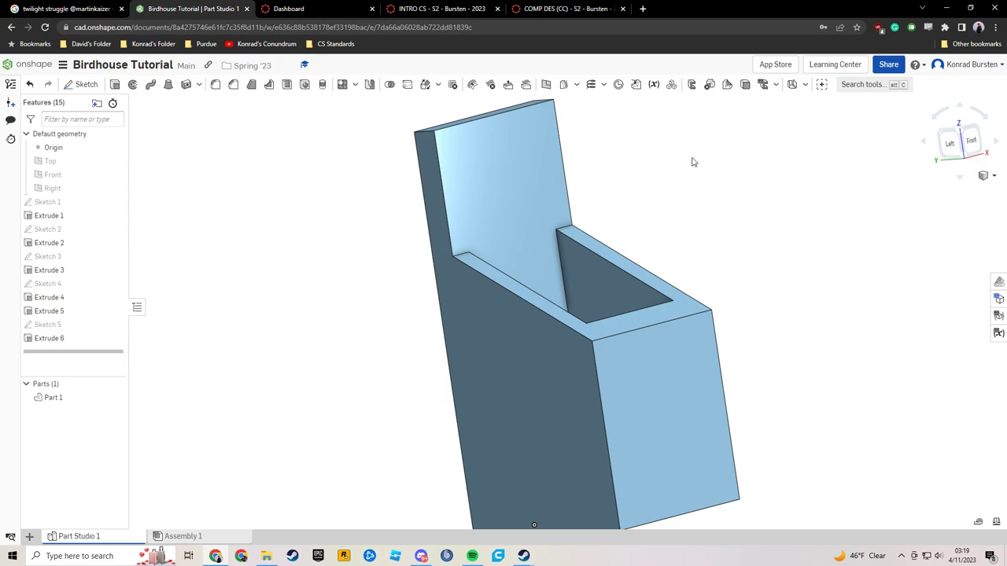
Sketch a closed sloped roof profile on the left outer face, starting at the back board, about 7.4 in long and 0.6 in thick.
{"action": "right_click_drag", "start_coordinate": [811, 281], "coordinate": [833, 273]}
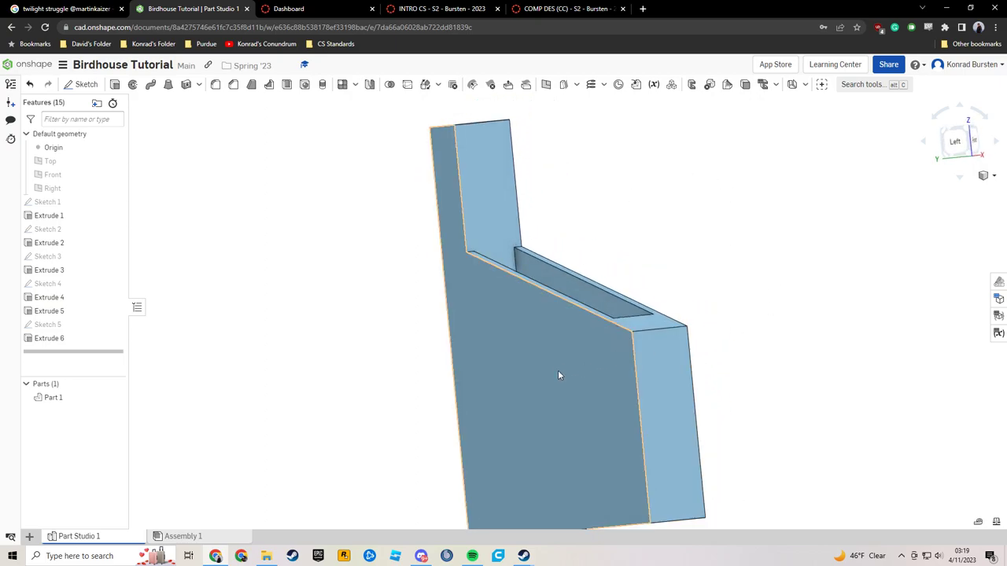
{"action": "left_click", "coordinate": [536, 328]}
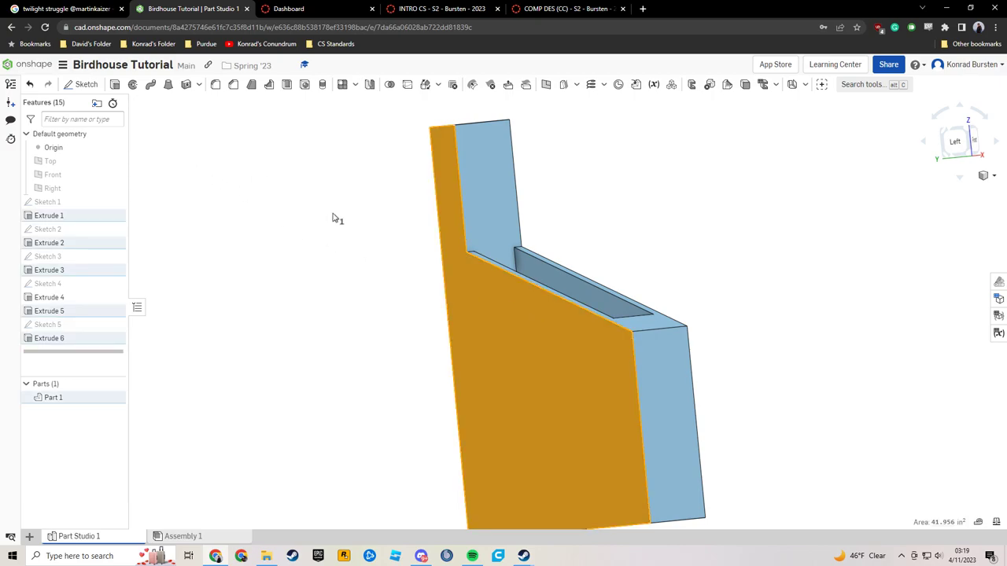
{"action": "left_click", "coordinate": [83, 85]}
{"action": "left_click", "coordinate": [955, 140]}
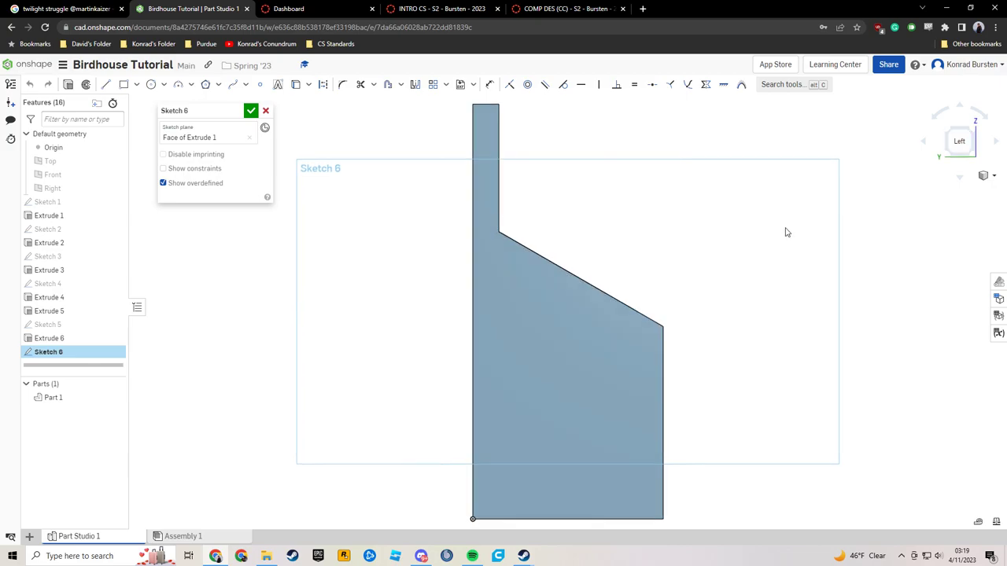
{"action": "middle_click_drag", "start_coordinate": [737, 234], "coordinate": [677, 233]}
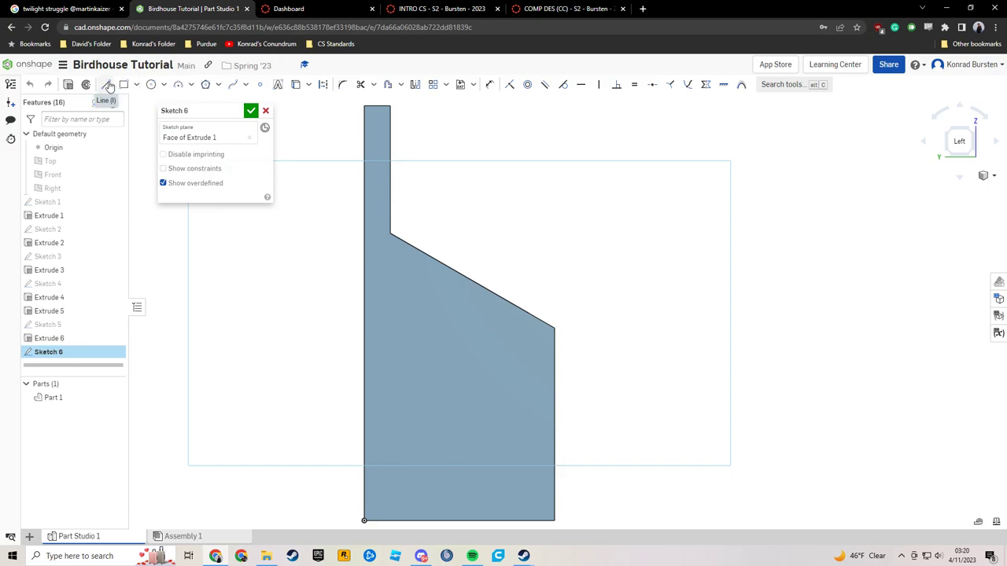
{"action": "left_click", "coordinate": [107, 85]}
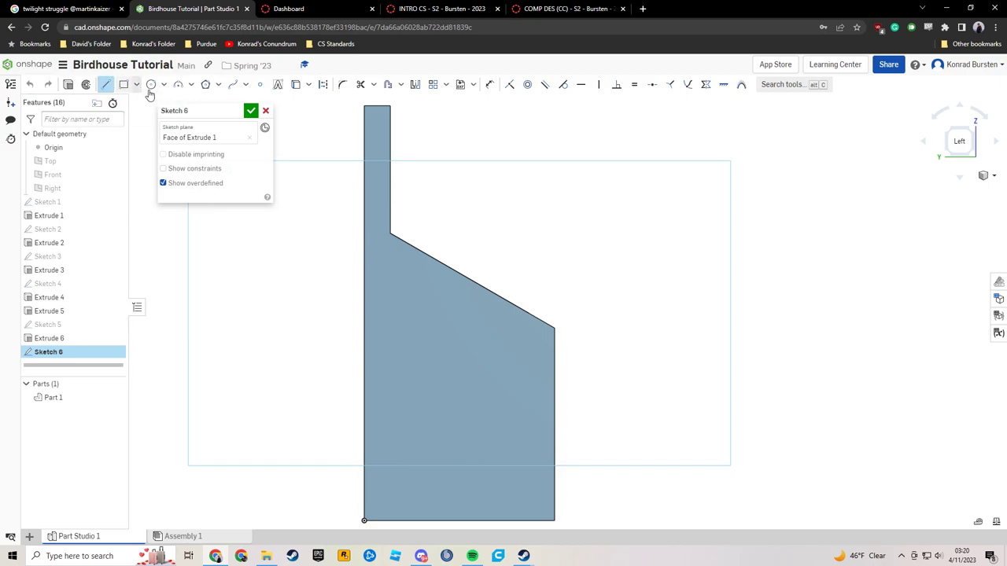
{"action": "left_click", "coordinate": [391, 232]}
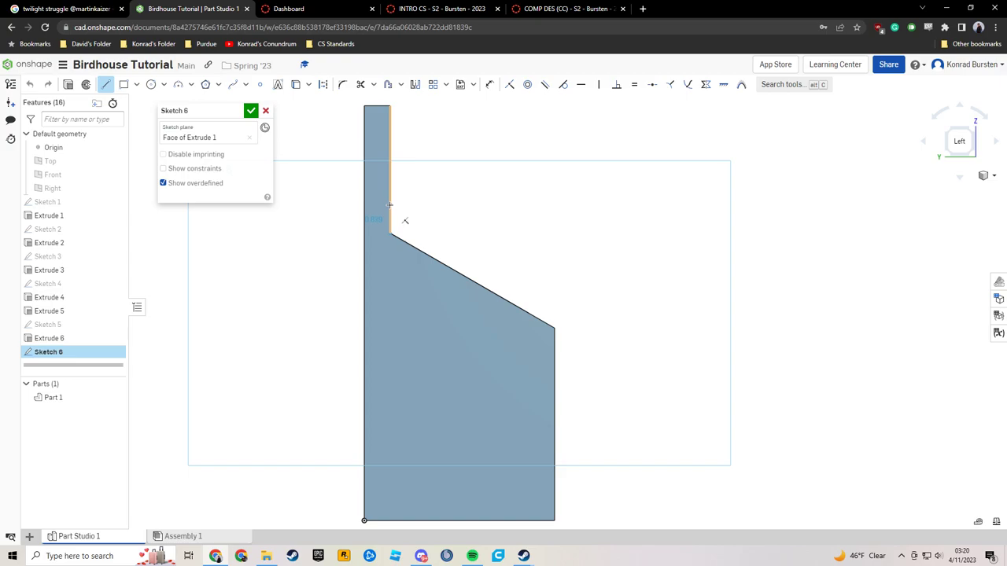
{"action": "left_click", "coordinate": [390, 209]}
{"action": "left_click", "coordinate": [614, 334]}
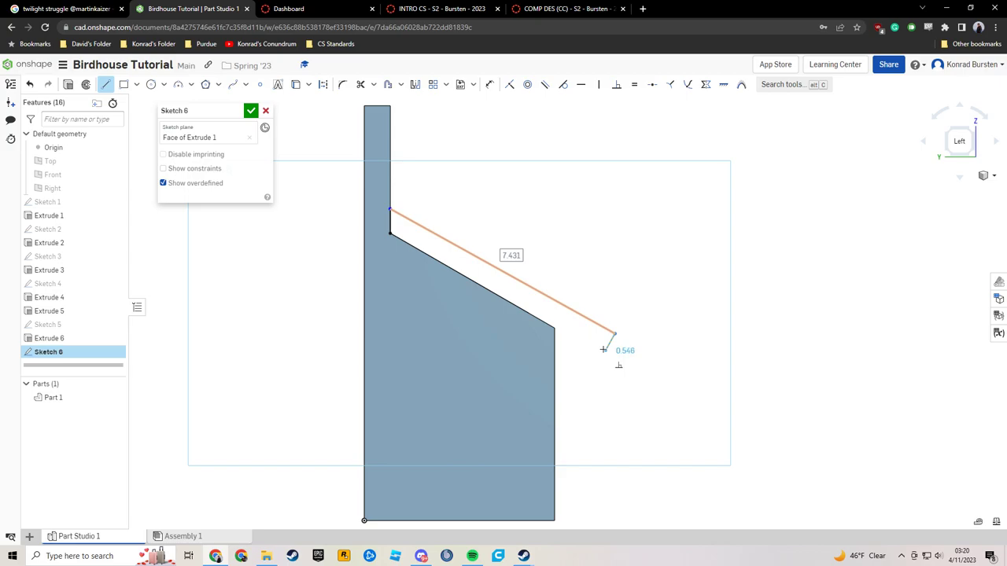
{"action": "left_click", "coordinate": [600, 335]}
{"action": "left_click", "coordinate": [604, 351]}
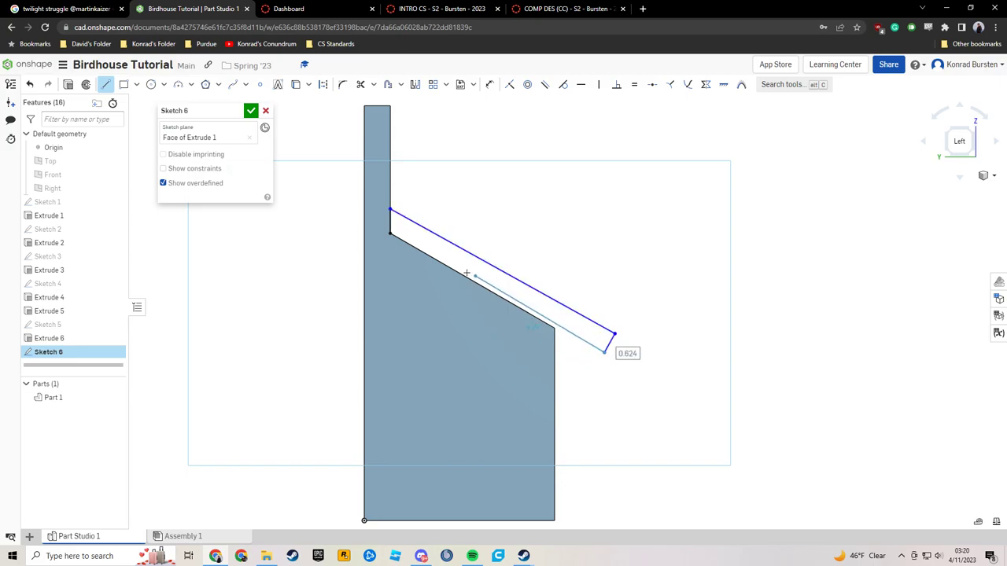
{"action": "left_click", "coordinate": [388, 233]}
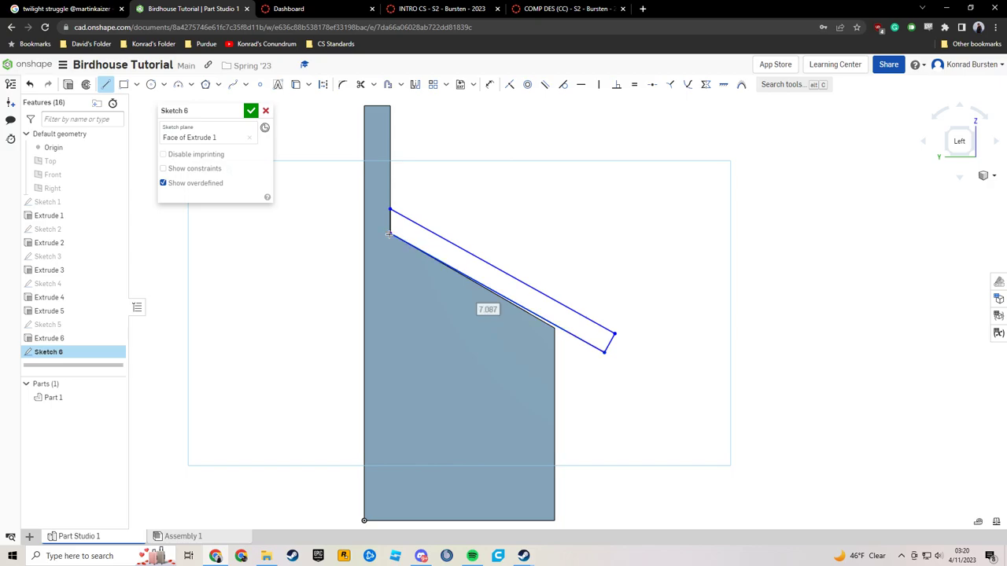
Set the angle between the roof profile's upper line and the back board's front edge to 120°.
{"action": "scroll", "coordinate": [547, 283], "scroll_direction": "up", "scroll_amount": 3}
{"action": "mouse_move", "coordinate": [538, 282]}
{"action": "middle_mouse_down"}
{"action": "mouse_move", "coordinate": [603, 304]}
{"action": "mouse_move", "coordinate": [619, 267]}
{"action": "middle_mouse_up"}
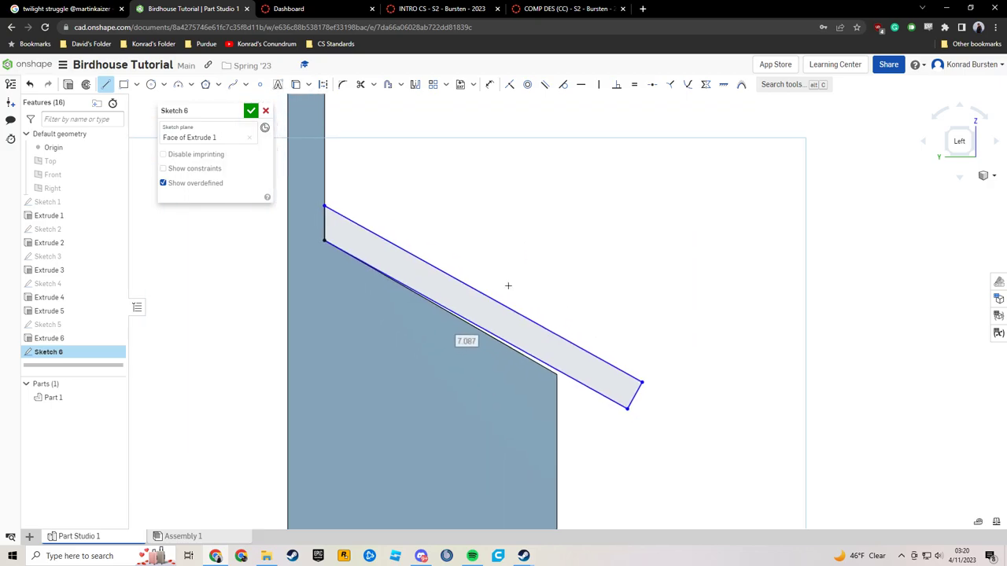
{"action": "key", "text": "d"}
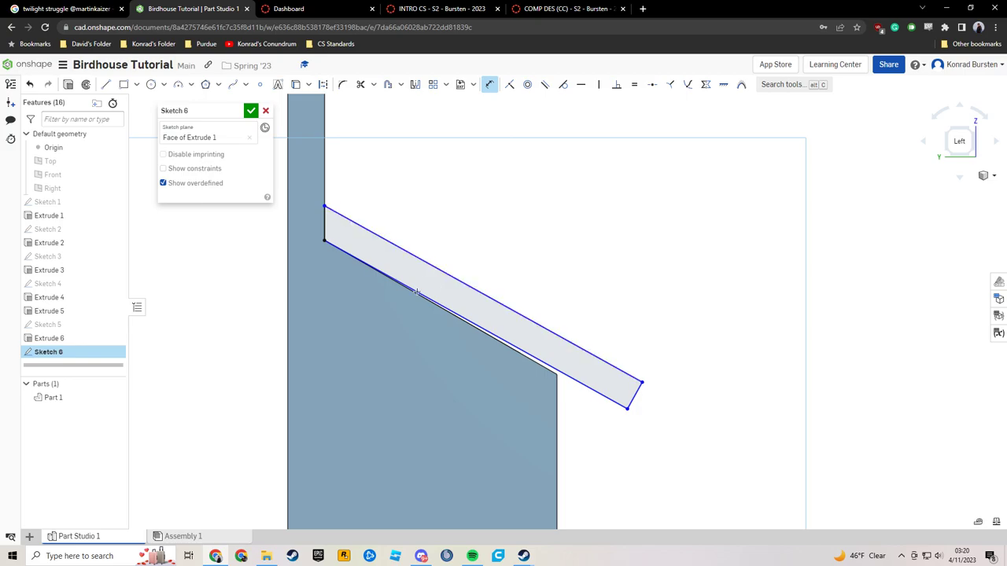
{"action": "left_click", "coordinate": [398, 247]}
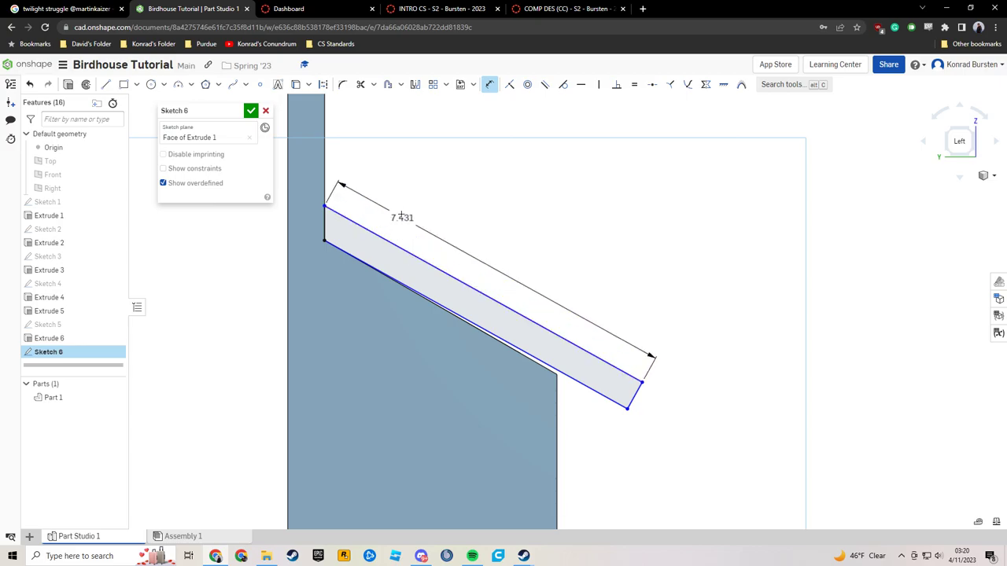
{"action": "left_click", "coordinate": [323, 151]}
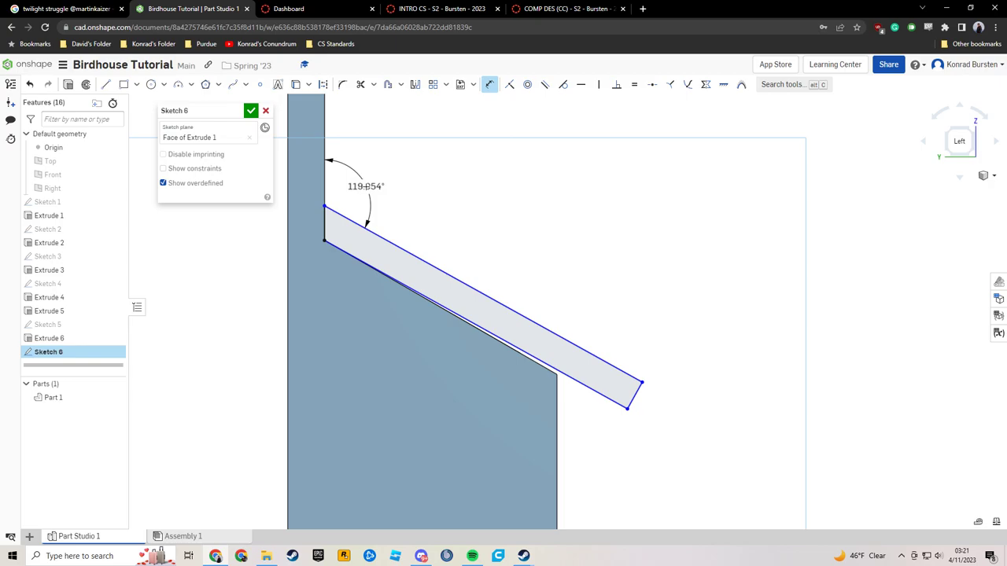
{"action": "double_click", "coordinate": [366, 186]}
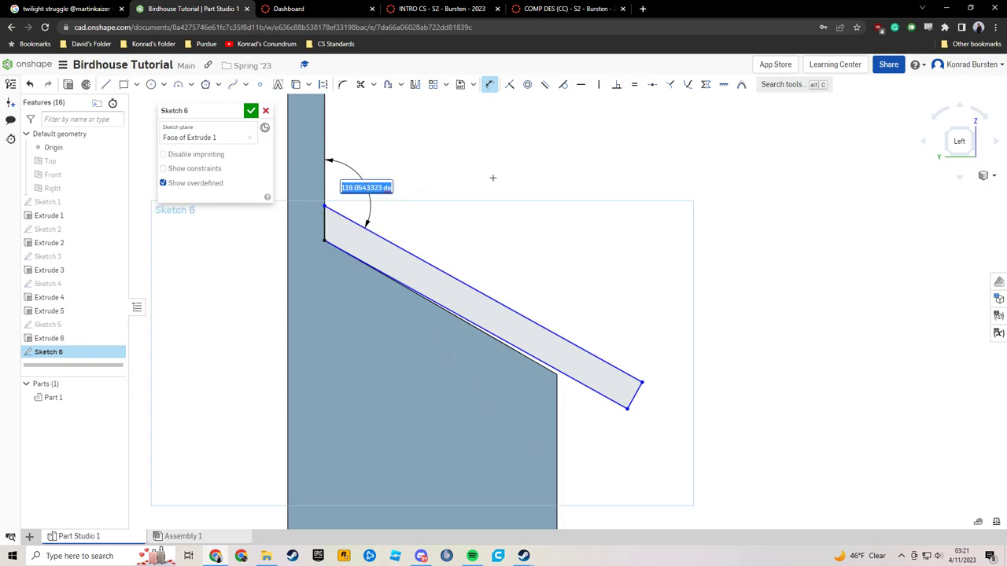
{"action": "type", "text": "120"}
{"action": "key", "text": "Return"}
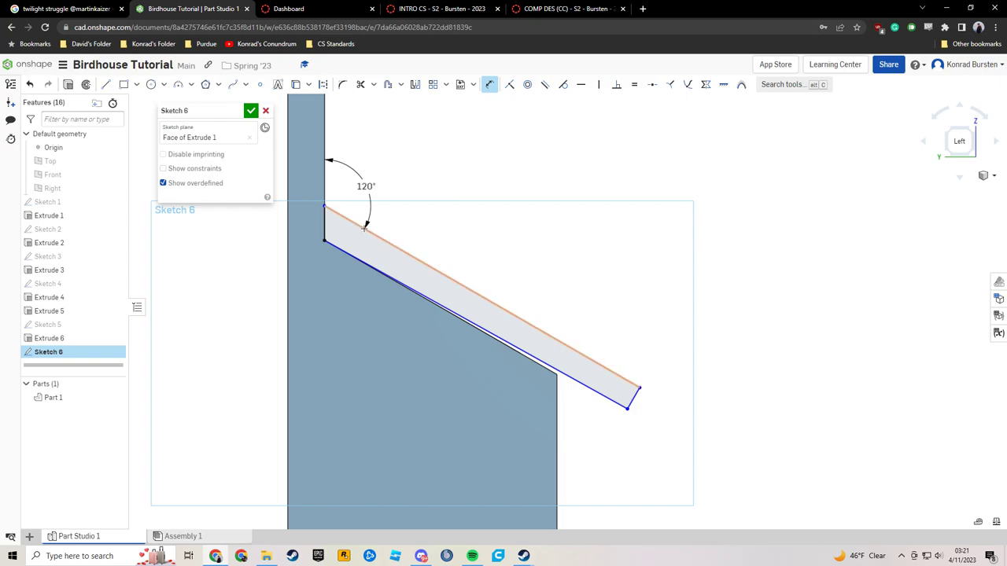
{"action": "left_click", "coordinate": [364, 227]}
{"action": "left_click", "coordinate": [324, 226]}
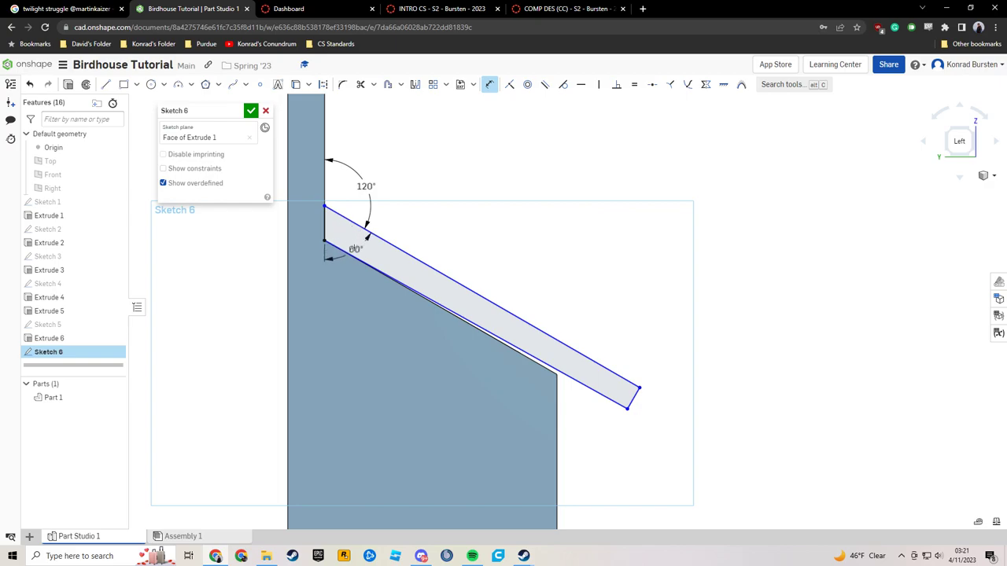
{"action": "key", "text": "Escape"}
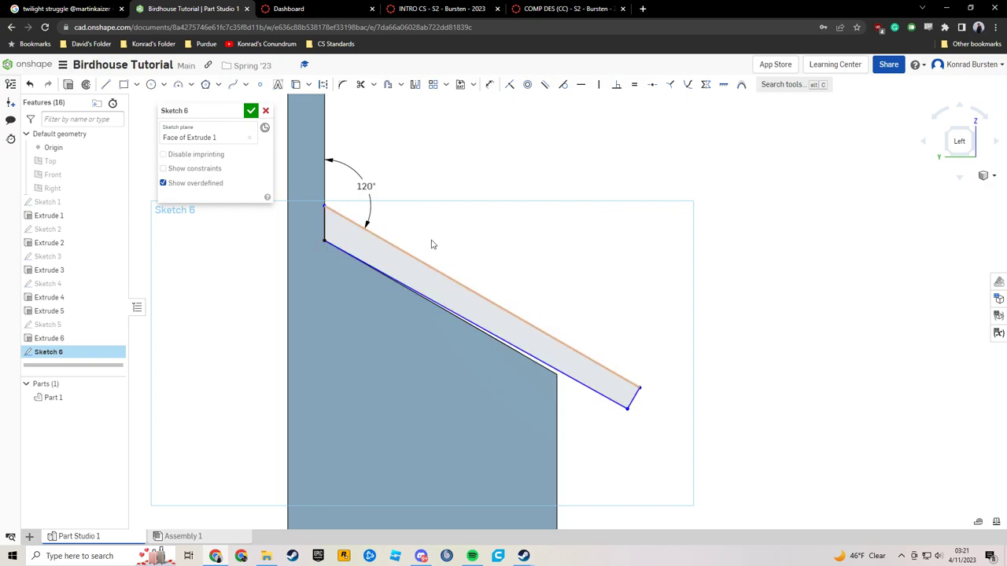
Set the angle between the roof profile's lower line and its short vertical line at the back board to 60°.
{"action": "key", "text": "d"}
{"action": "left_click", "coordinate": [361, 262]}
{"action": "left_click", "coordinate": [324, 227]}
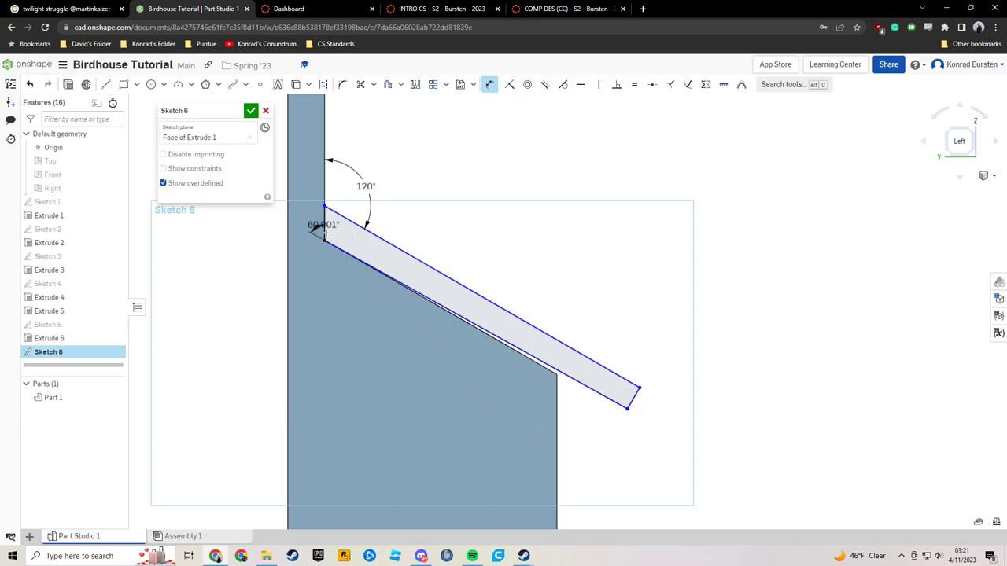
{"action": "left_click", "coordinate": [360, 287]}
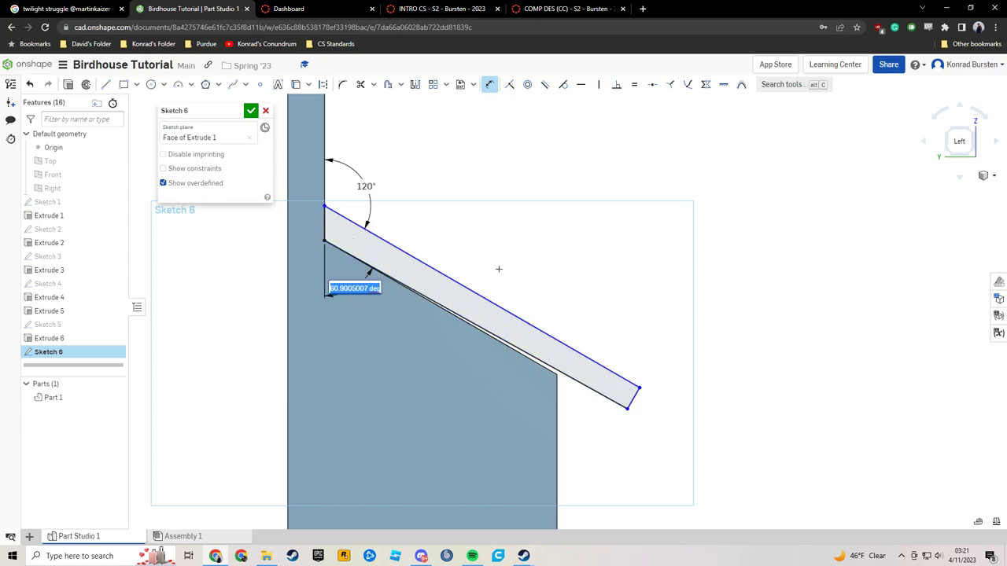
{"action": "type", "text": "60"}
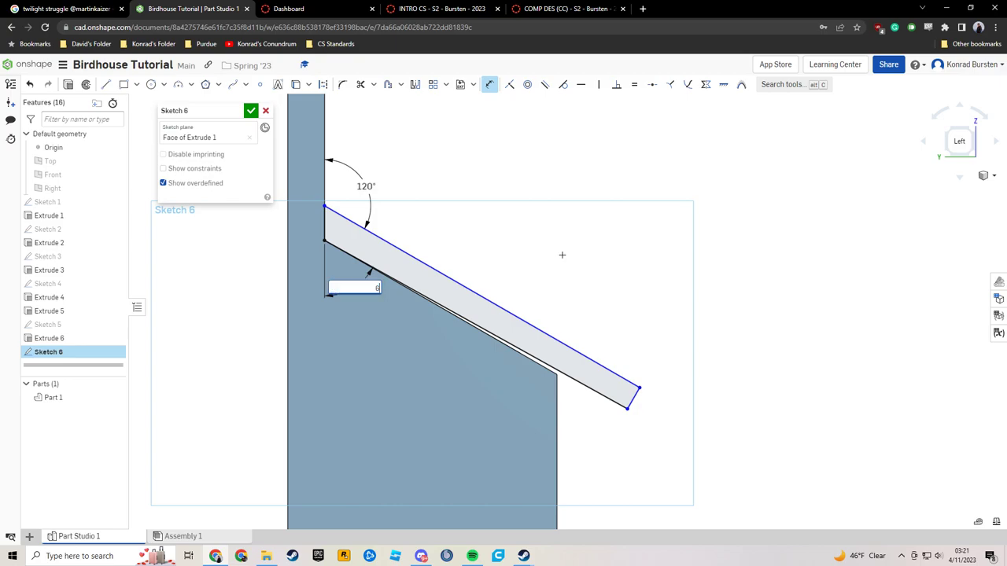
{"action": "key", "text": "Return"}
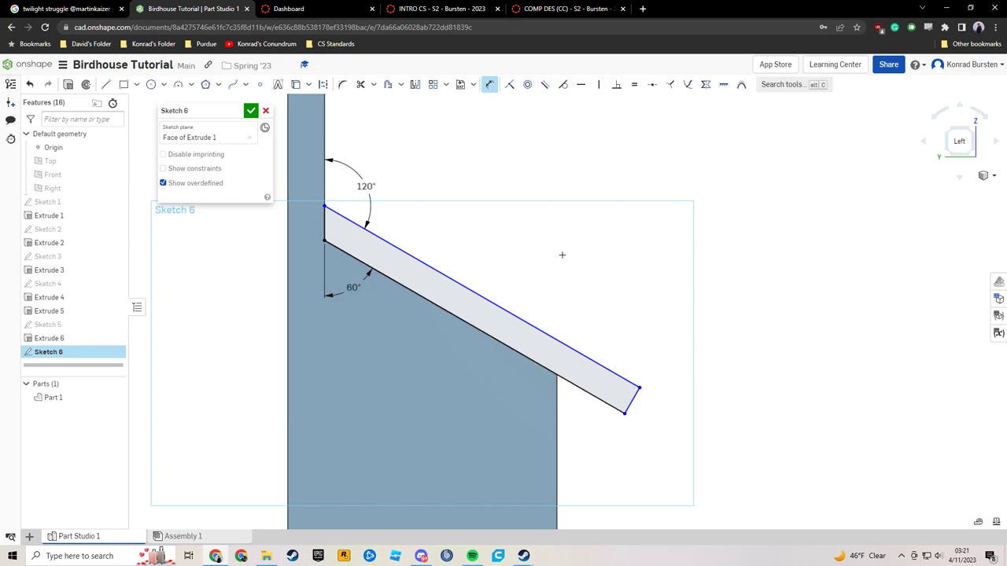
Set the length of the roof profile's short front end line to 0.75 in.
{"action": "left_click", "coordinate": [631, 400]}
{"action": "left_click", "coordinate": [662, 407]}
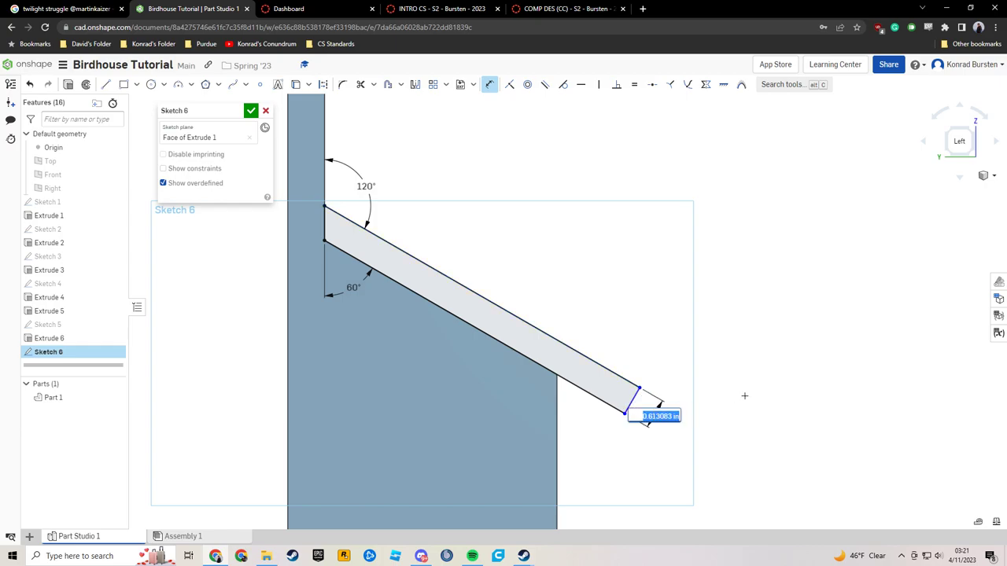
{"action": "key", "text": "BackSpace"}
{"action": "key", "text": "Return"}
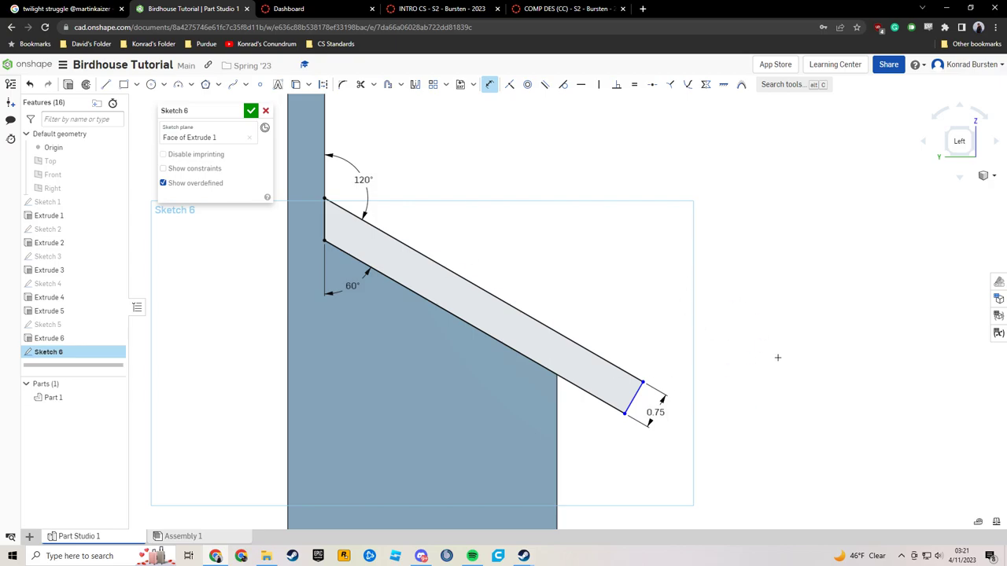
Set the length of the roof profile's upper line to 7 in.
{"action": "middle_click_drag", "start_coordinate": [746, 394], "coordinate": [712, 376]}
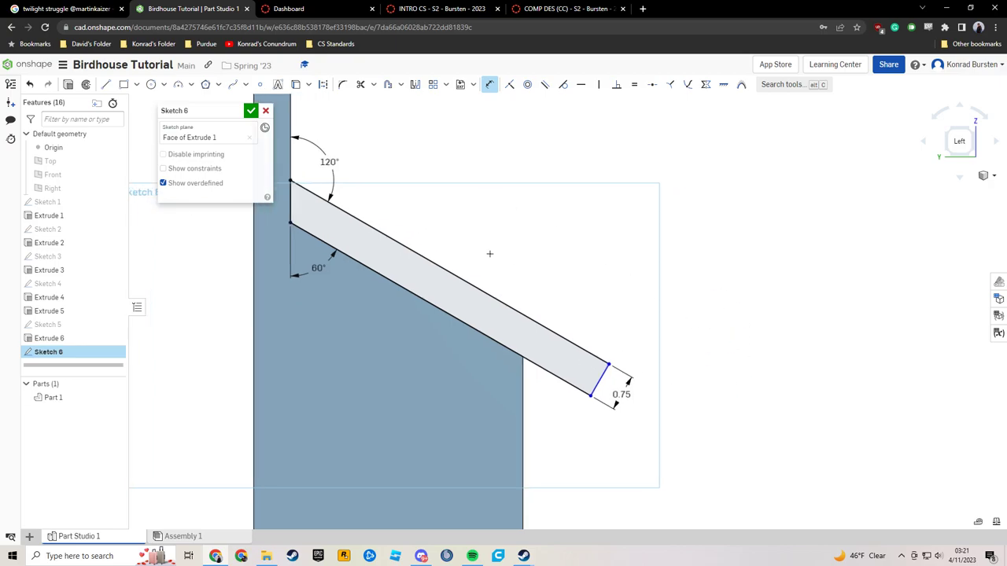
{"action": "middle_click_drag", "start_coordinate": [489, 253], "coordinate": [508, 257]}
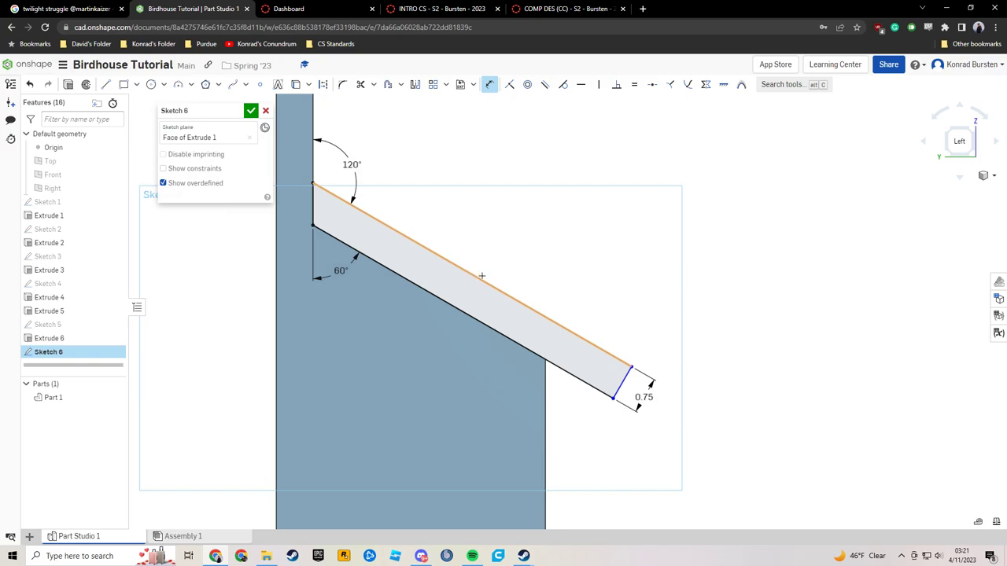
{"action": "left_click", "coordinate": [443, 258]}
{"action": "left_click", "coordinate": [471, 250]}
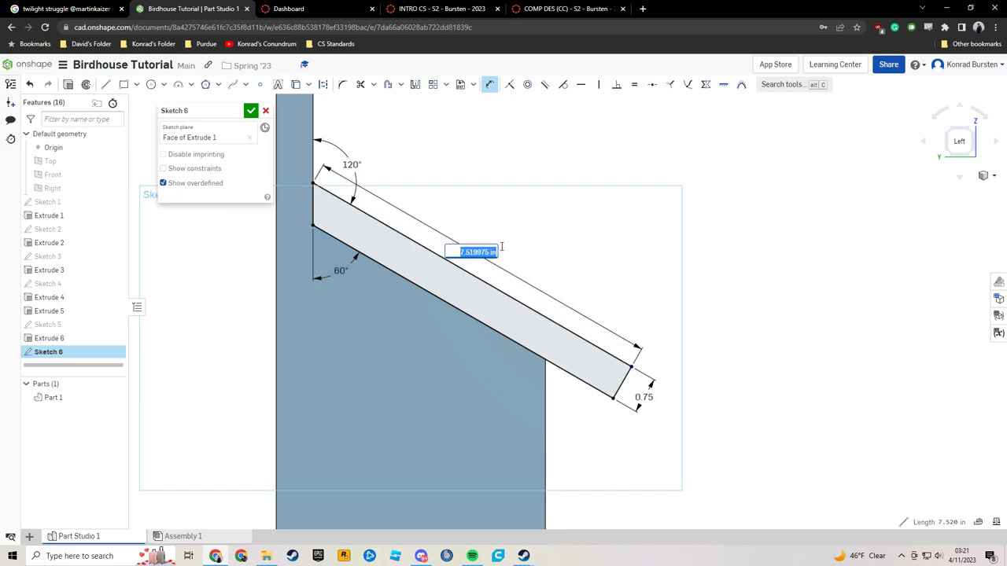
{"action": "type", "text": "7"}
{"action": "key", "text": "Return"}
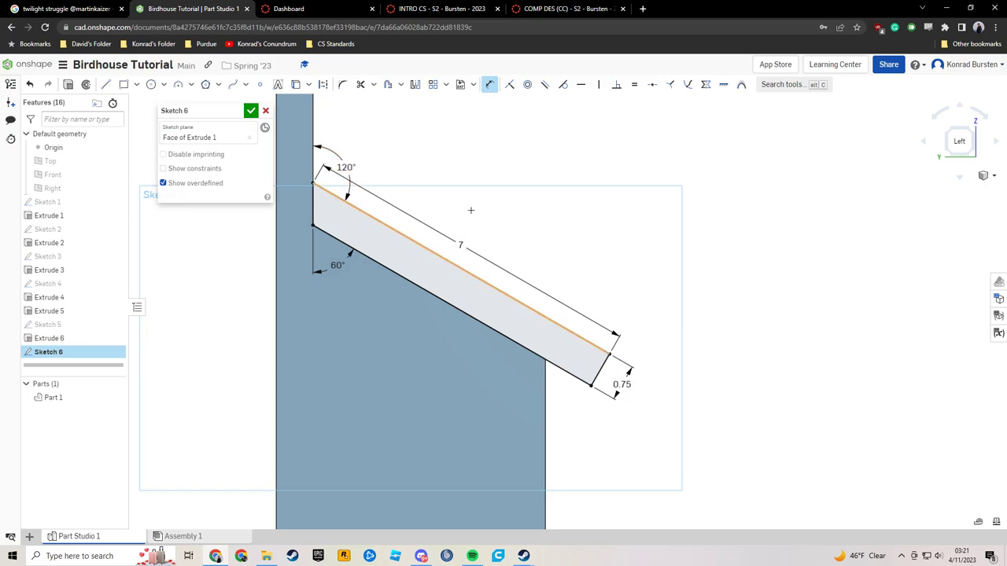
Finish the roof sketch and extrude its profile 5.5 in across the birdhouse's full width, adding it to the existing part.
{"action": "left_click", "coordinate": [250, 112]}
{"action": "mouse_move", "coordinate": [613, 236]}
{"action": "right_mouse_down"}
{"action": "mouse_move", "coordinate": [618, 243]}
{"action": "mouse_move", "coordinate": [515, 288]}
{"action": "right_mouse_up"}
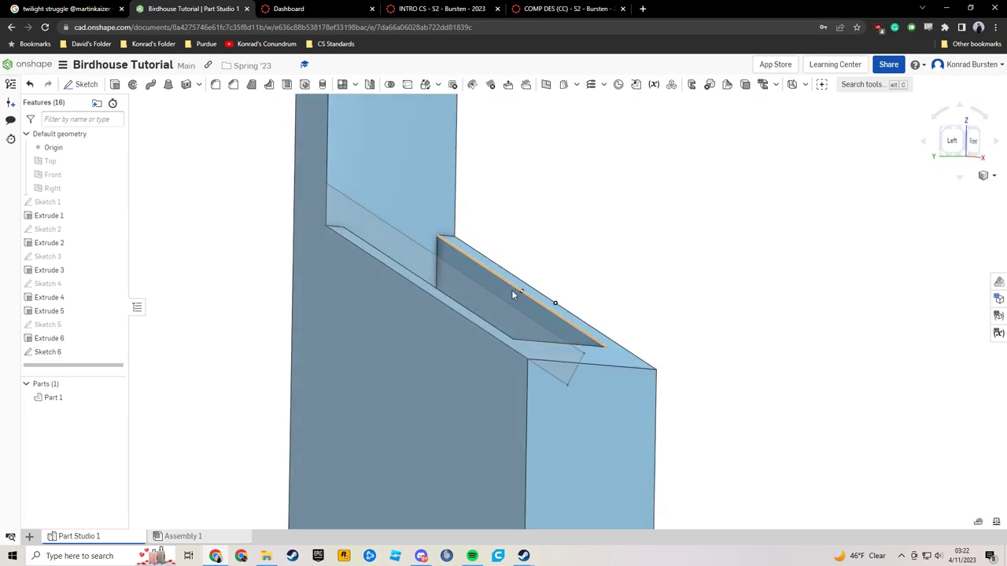
{"action": "left_click", "coordinate": [486, 308]}
{"action": "key", "text": "shift+e"}
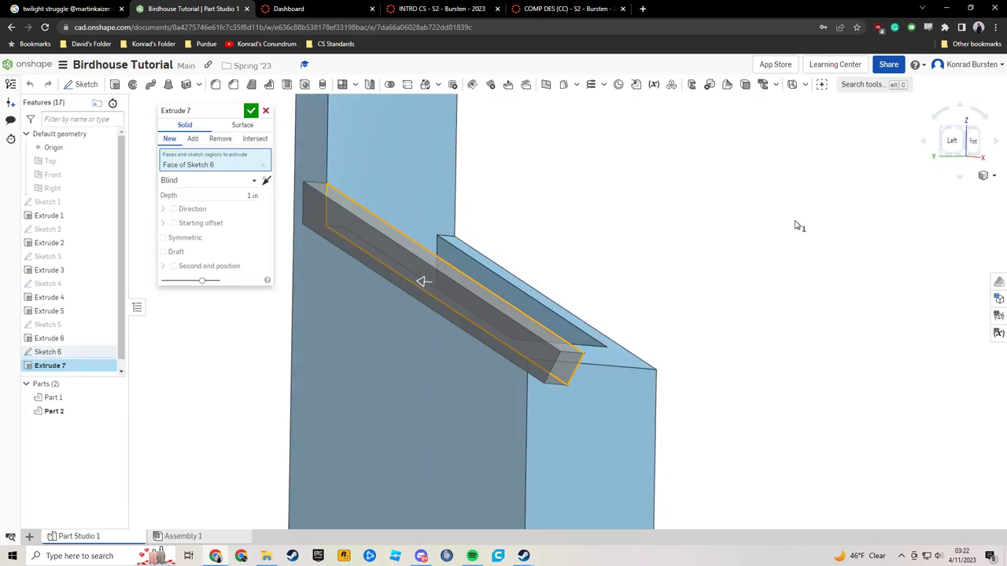
{"action": "right_click_drag", "start_coordinate": [732, 242], "coordinate": [386, 216]}
{"action": "left_click", "coordinate": [266, 180]}
{"action": "left_click", "coordinate": [248, 195]}
{"action": "type", "text": "5.5"}
{"action": "key", "text": "Return"}
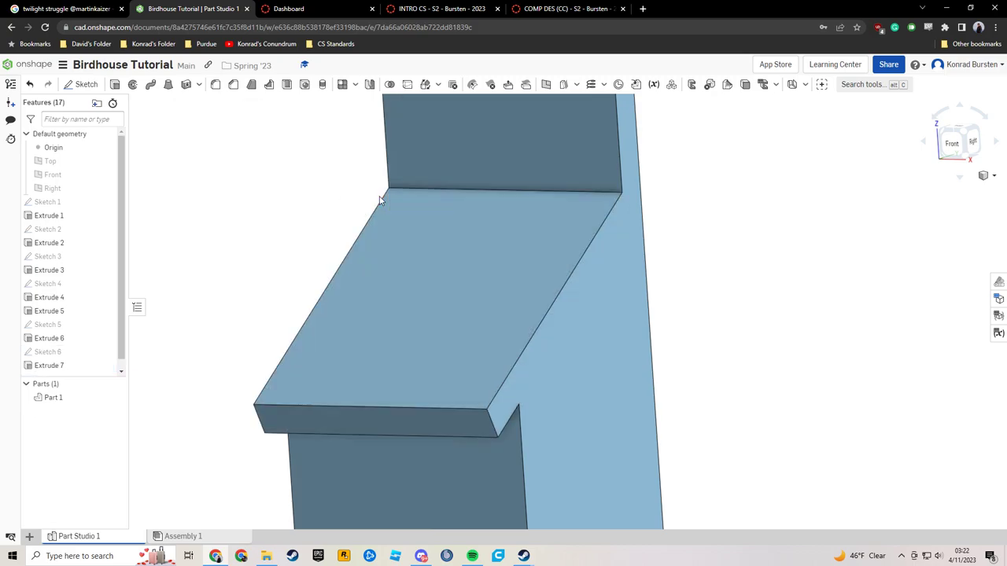
Sketch a circle about 1.38 in in diameter on the front panel's outer face, centered vertically above the origin.
{"action": "key", "text": "shift+4"}
{"action": "key", "text": "shift+1"}
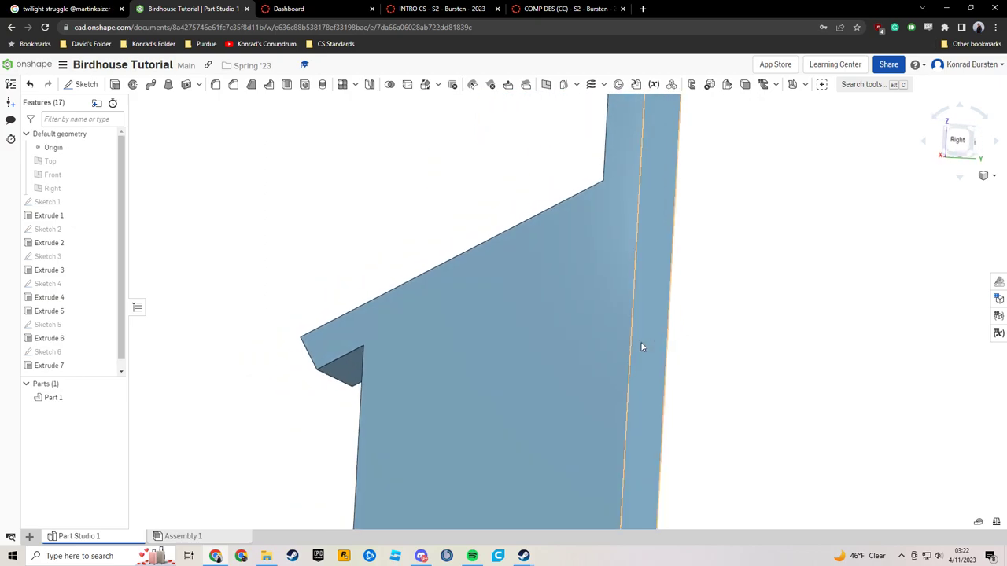
{"action": "left_click", "coordinate": [977, 134]}
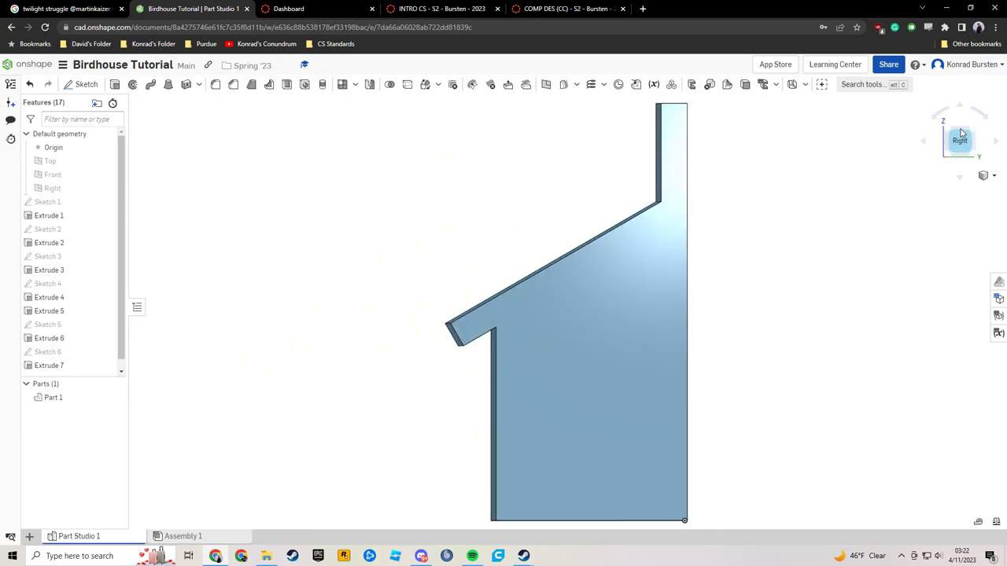
{"action": "key", "text": "shift+7"}
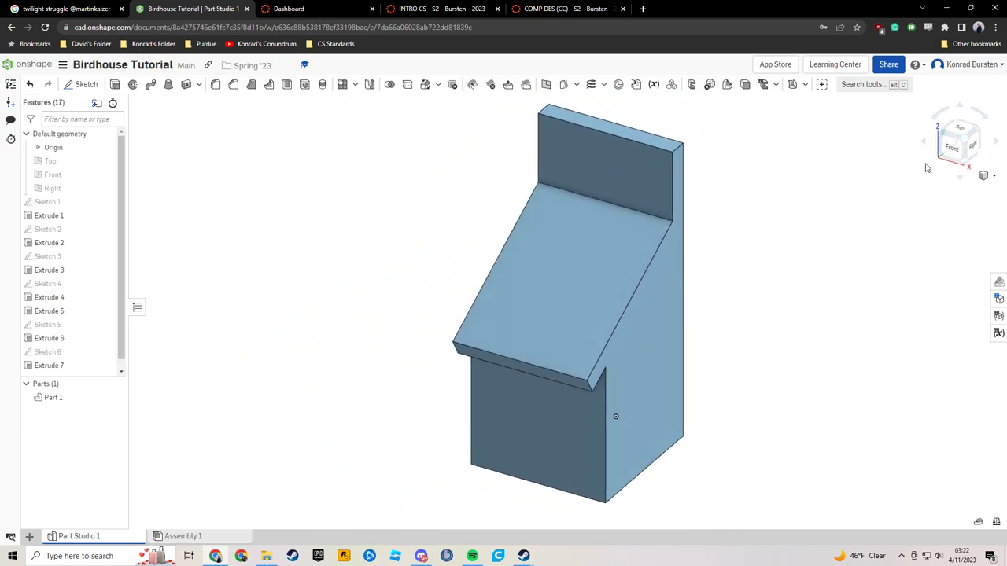
{"action": "left_click", "coordinate": [566, 441]}
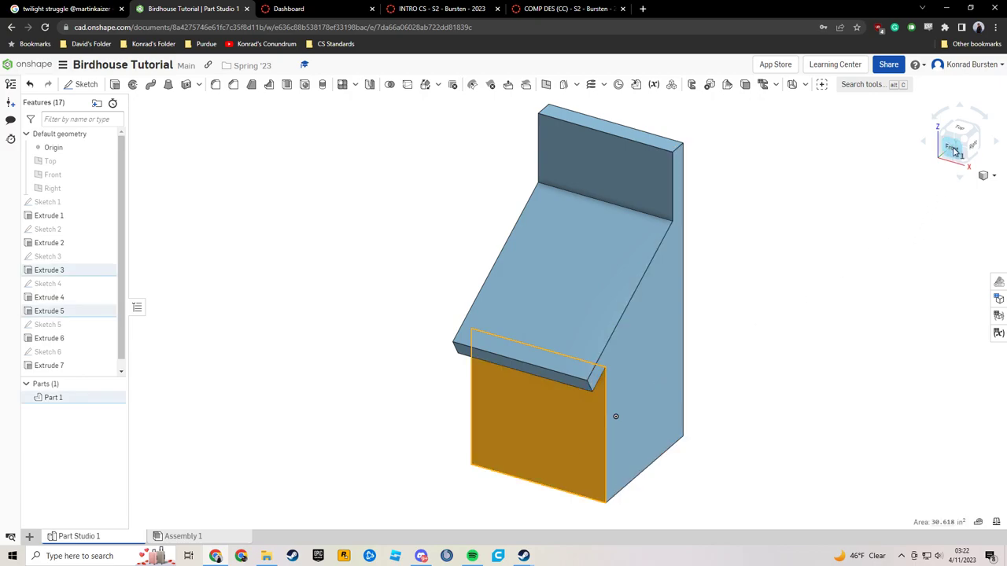
{"action": "left_click", "coordinate": [952, 150]}
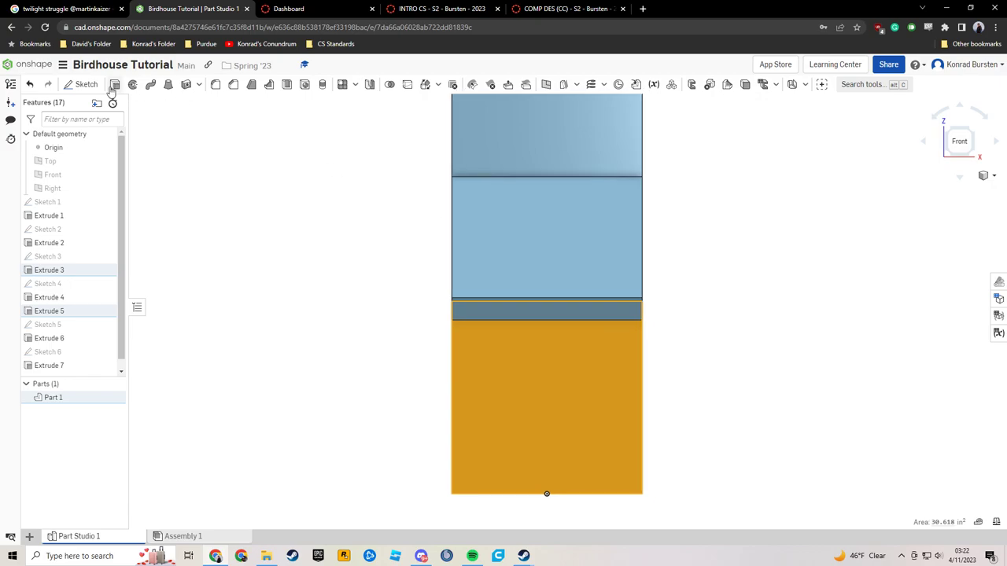
{"action": "left_click", "coordinate": [82, 84]}
{"action": "left_click", "coordinate": [151, 84]}
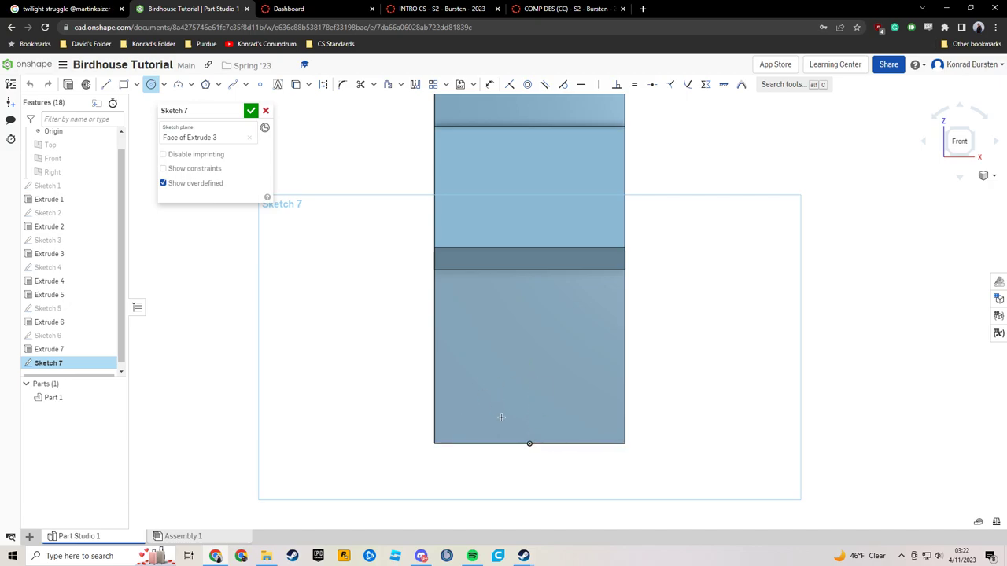
{"action": "left_click", "coordinate": [530, 325]}
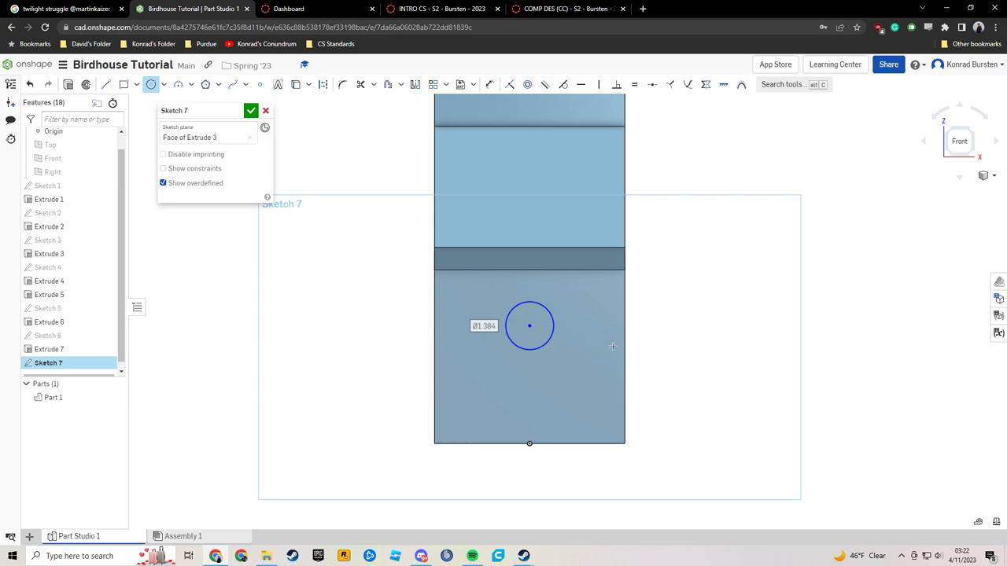
{"action": "left_click", "coordinate": [572, 333]}
Set the diameter of the circle on the front panel to 1+(5/8) in.
{"action": "key", "text": "d"}
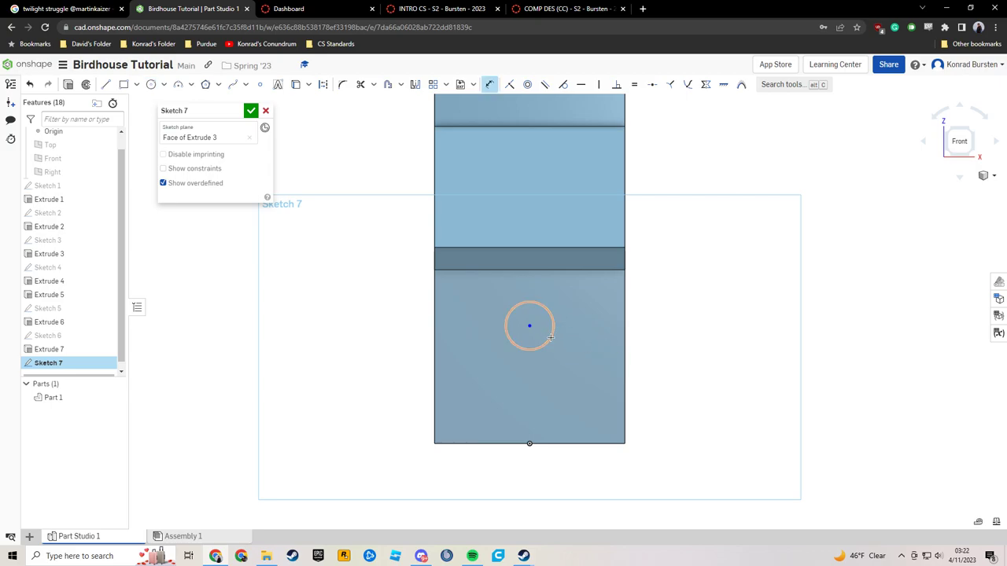
{"action": "left_click", "coordinate": [551, 336]}
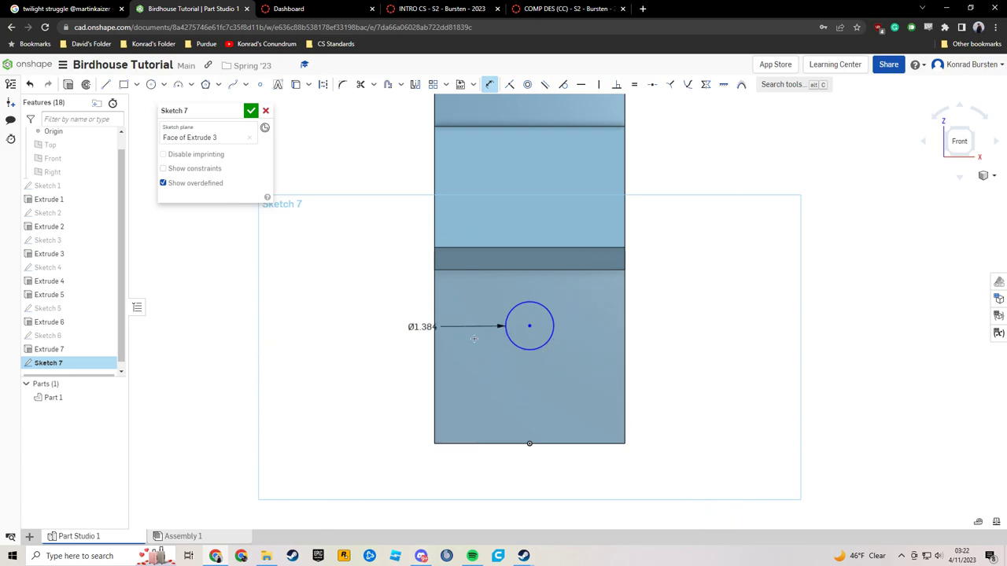
{"action": "left_click", "coordinate": [586, 373]}
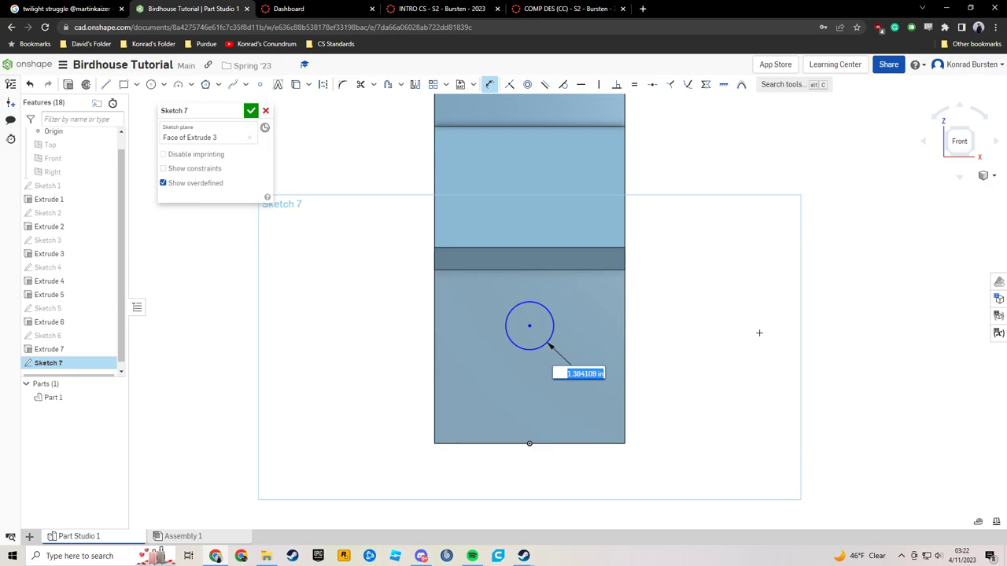
{"action": "type", "text": "1+(5/8)"}
{"action": "key", "text": "Return"}
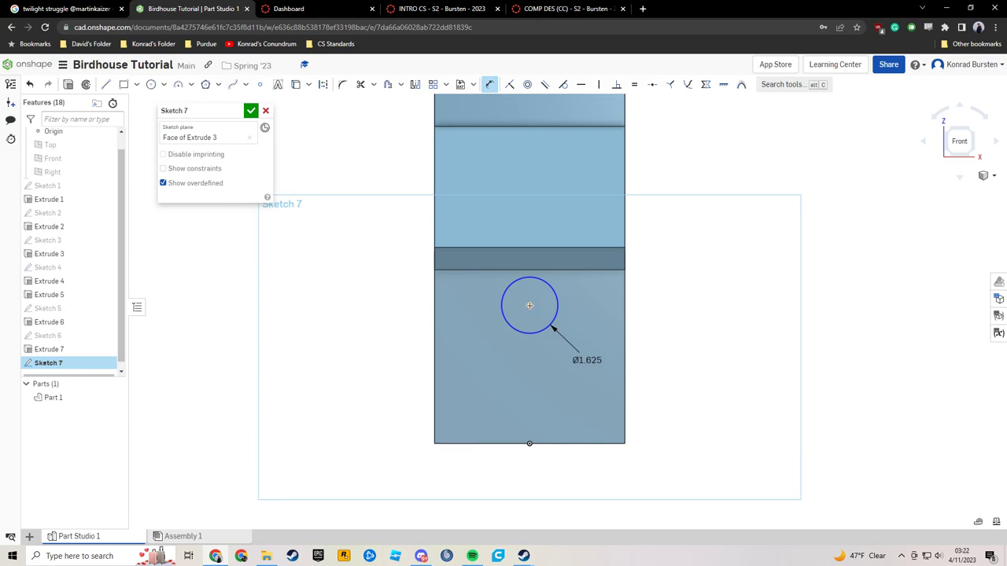
Set the distance from the front panel's bottom edge to the circle's center to 4 in.
{"action": "left_click", "coordinate": [541, 442]}
{"action": "left_click", "coordinate": [529, 305]}
{"action": "left_click", "coordinate": [489, 384]}
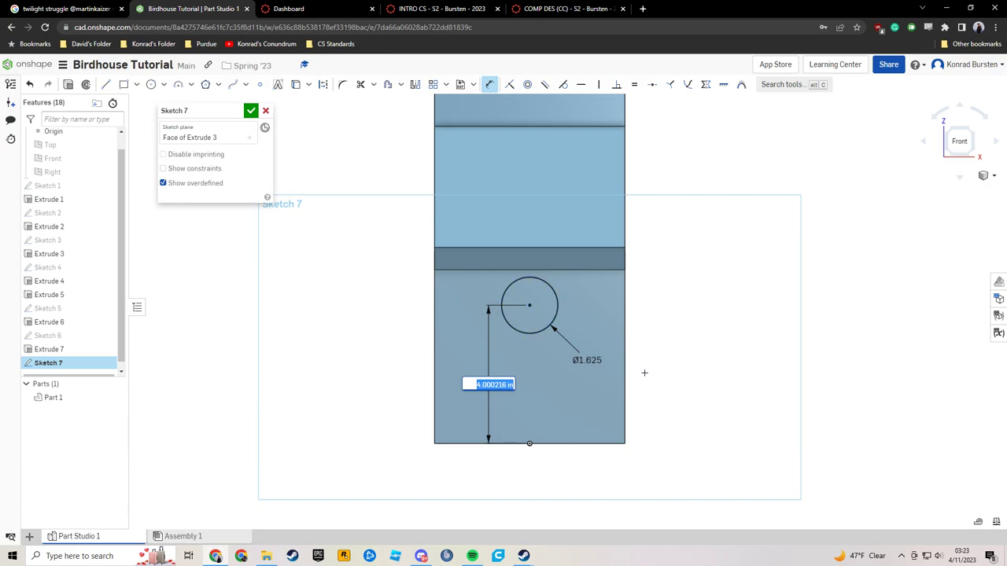
{"action": "type", "text": "4"}
{"action": "key", "text": "Return"}
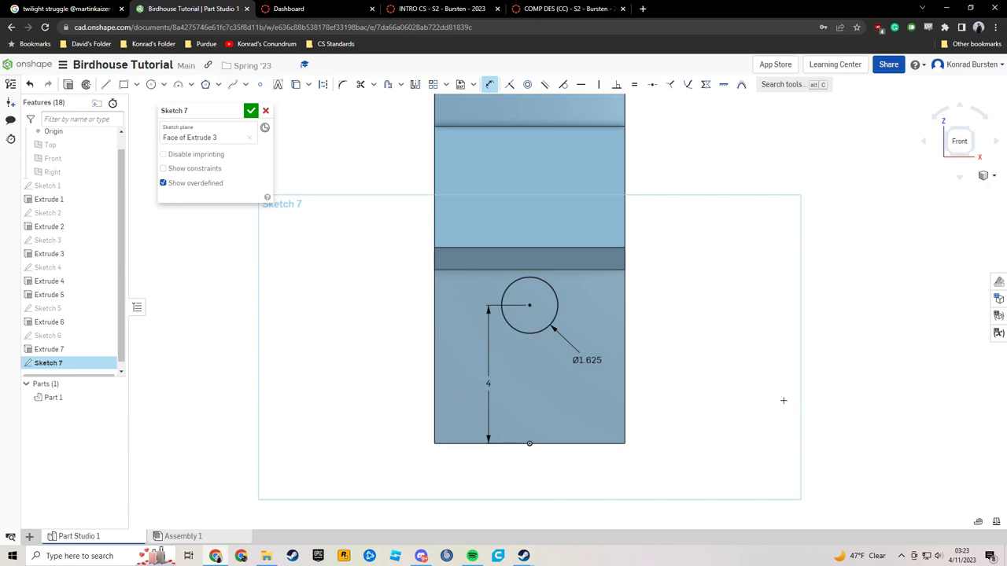
Finish the sketch and cut the entrance hole through the front panel by extruding the circle 1 in deep as a removal.
{"action": "left_click", "coordinate": [251, 111]}
{"action": "left_click", "coordinate": [528, 326]}
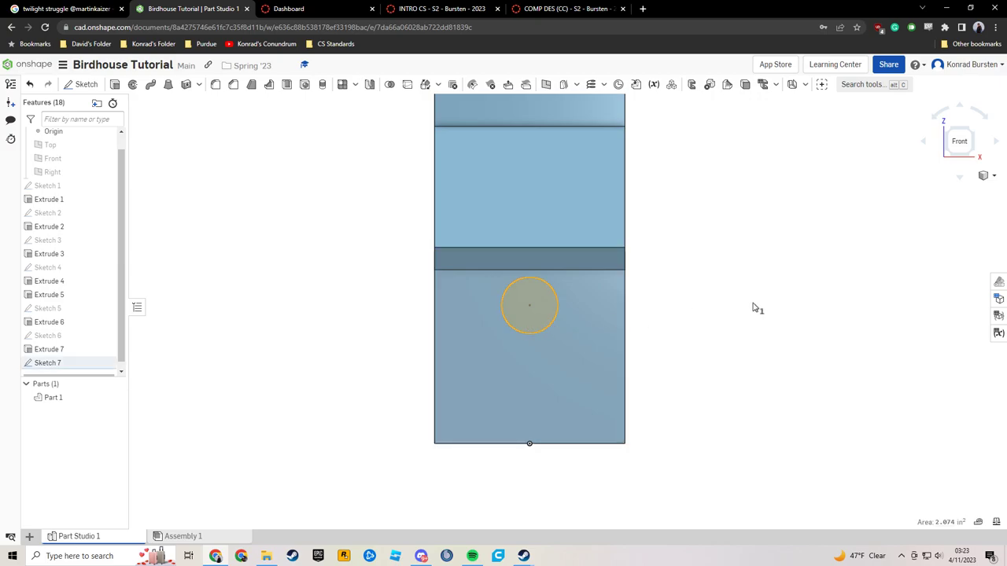
{"action": "key", "text": "shift+e"}
{"action": "left_click", "coordinate": [949, 136]}
{"action": "left_click", "coordinate": [220, 139]}
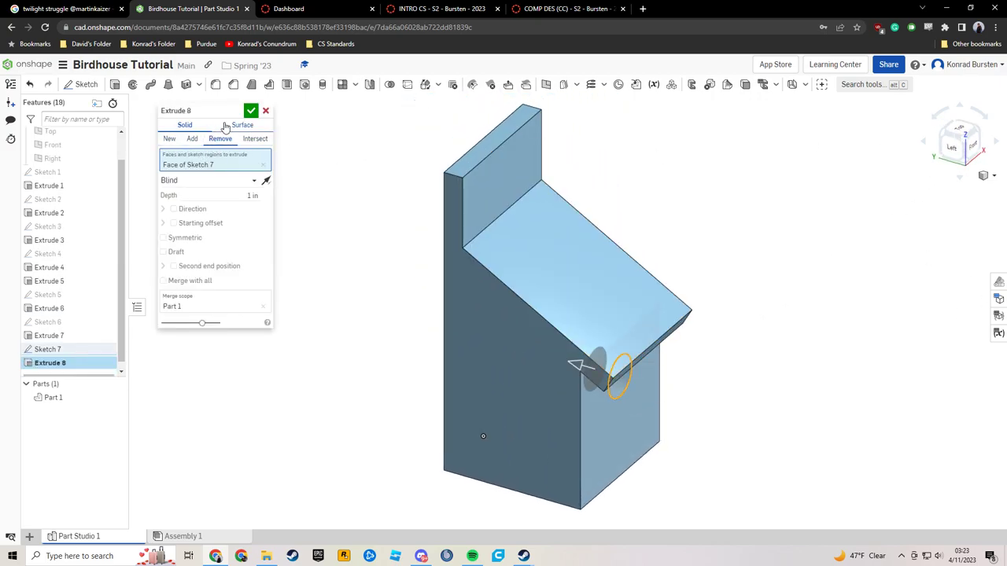
{"action": "left_click", "coordinate": [251, 111]}
{"action": "right_click_drag", "start_coordinate": [836, 329], "coordinate": [674, 263]}
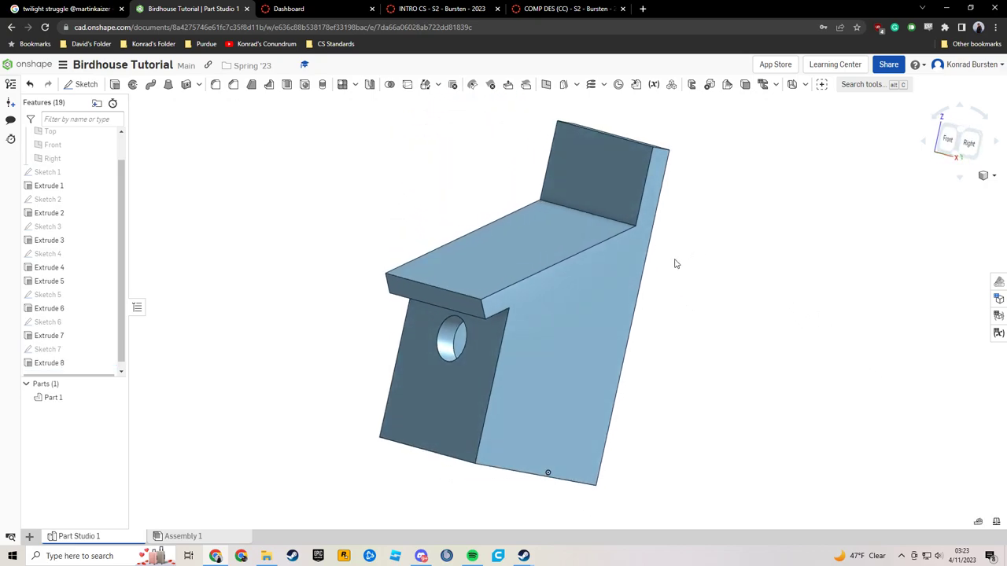
{"action": "left_click", "coordinate": [958, 135]}
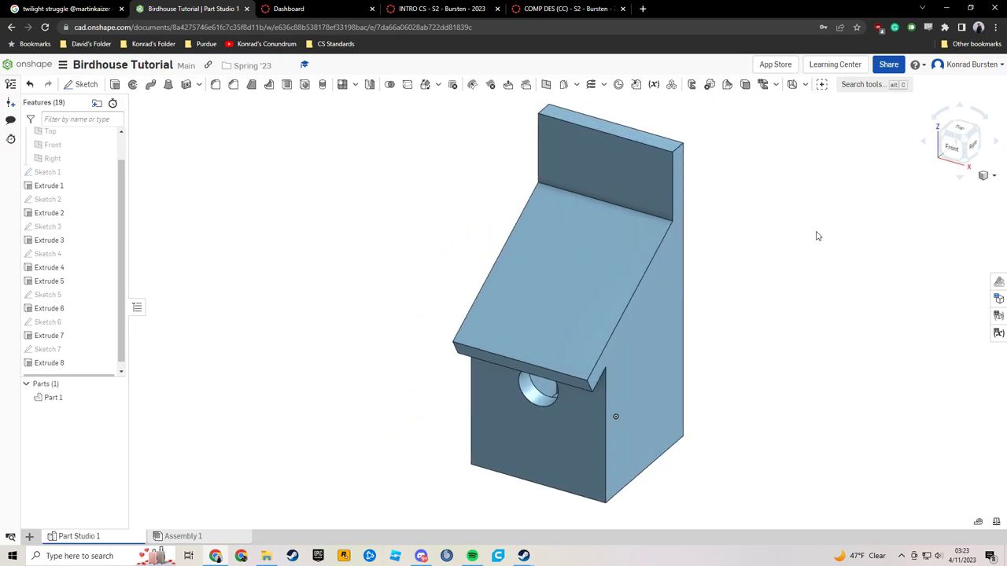